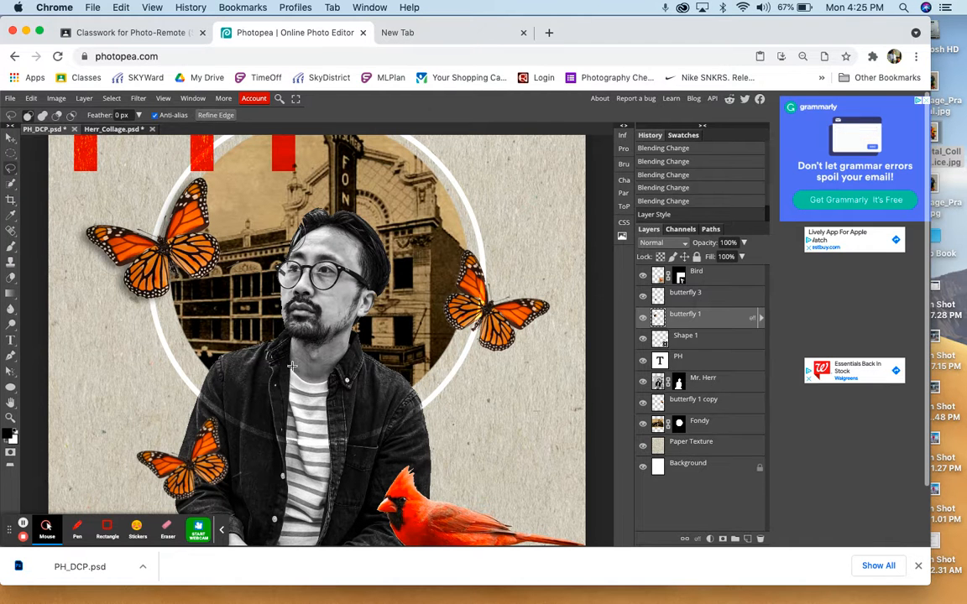
- Search Google Images for "clouds" and limit the results to large images
{"action": "left_click", "coordinate": [440, 39]}
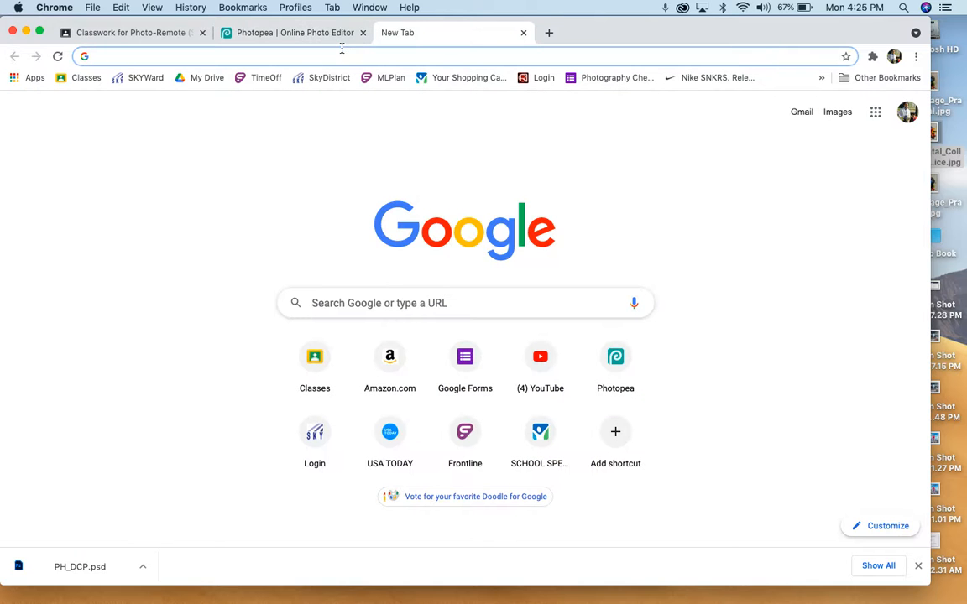
{"action": "type", "text": "cloud"}
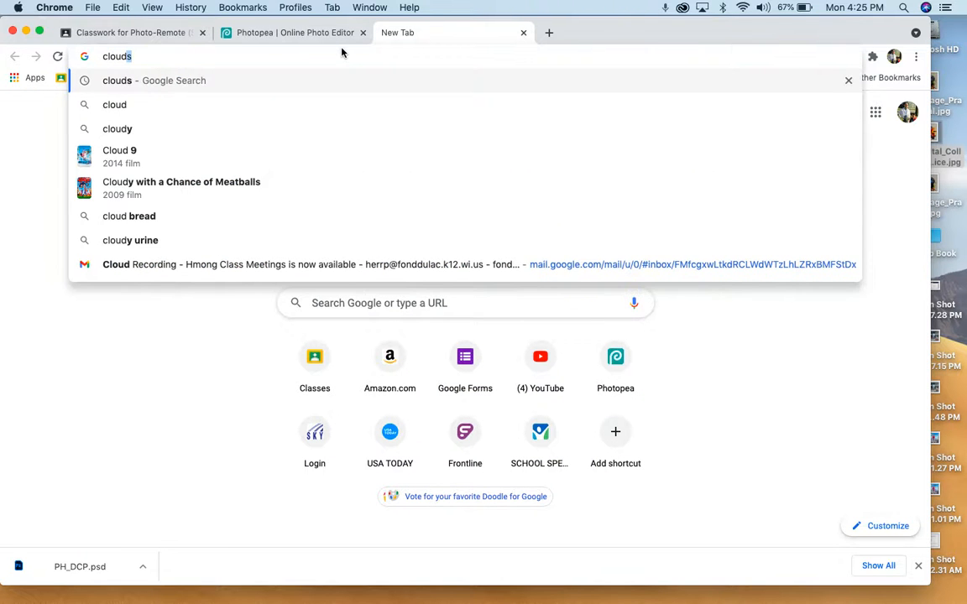
{"action": "type", "text": "s"}
{"action": "key", "text": "Return"}
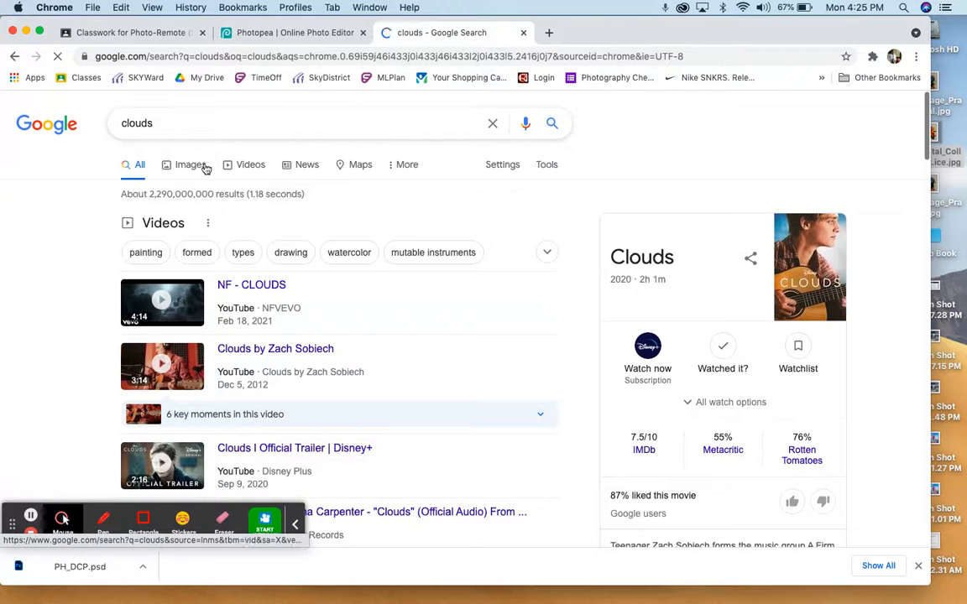
{"action": "left_click", "coordinate": [193, 166]}
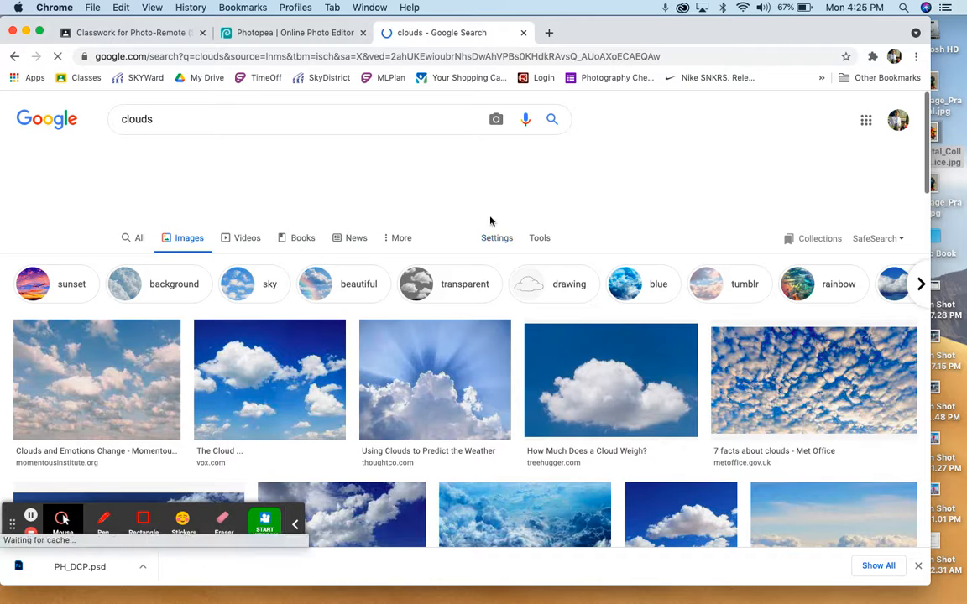
{"action": "left_click", "coordinate": [542, 238]}
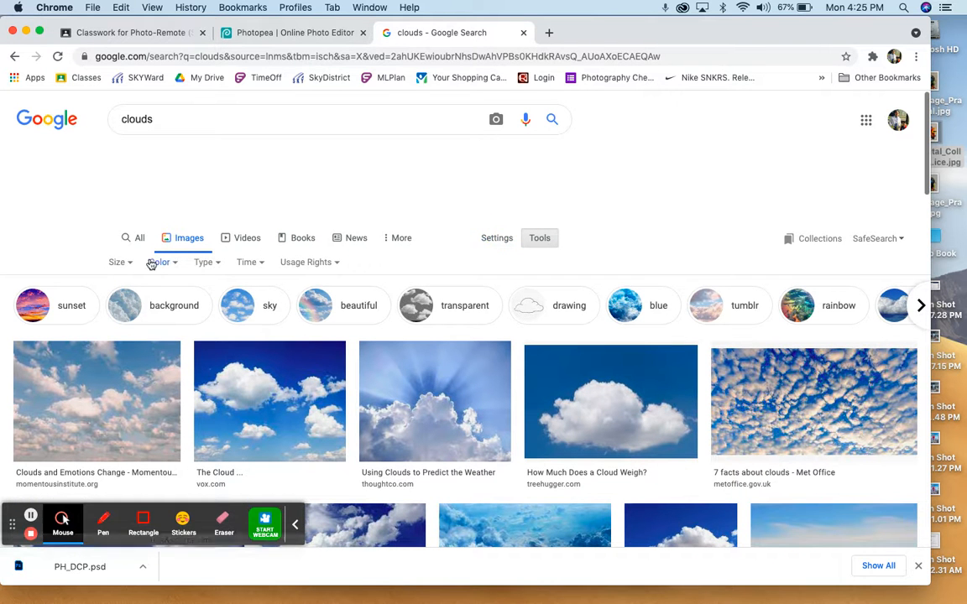
{"action": "left_click", "coordinate": [128, 263]}
{"action": "left_click", "coordinate": [122, 308]}
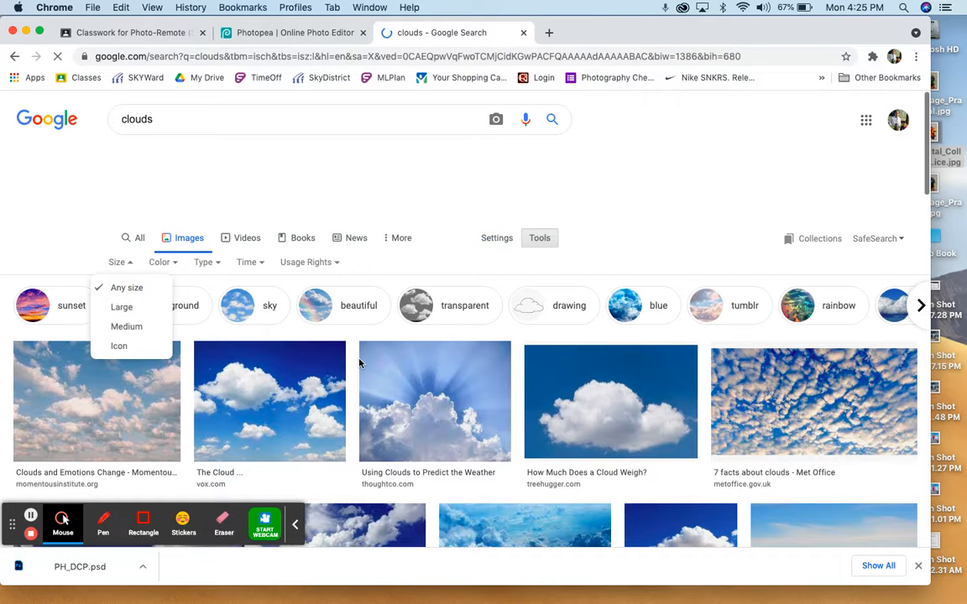
- Open the Diginomica picture of white clouds over a brown field and copy the image
{"action": "scroll", "coordinate": [359, 364], "scroll_direction": "down", "scroll_amount": 5}
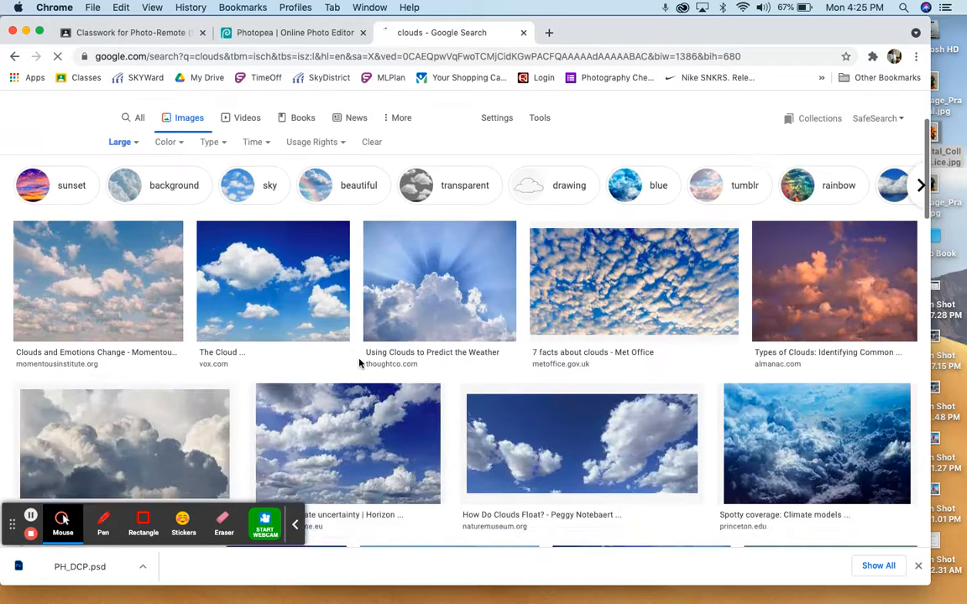
{"action": "scroll", "coordinate": [359, 363], "scroll_direction": "down", "scroll_amount": 5}
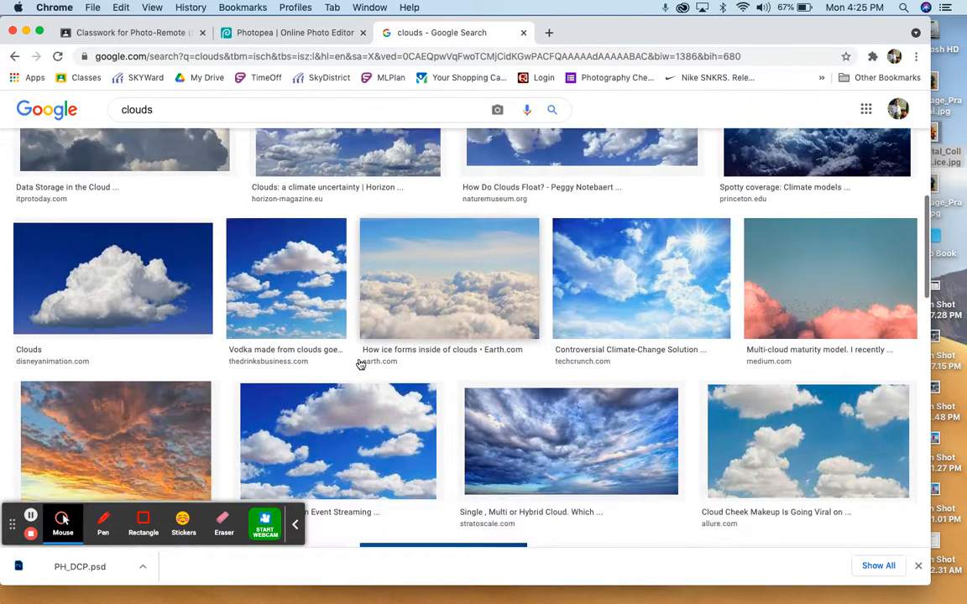
{"action": "scroll", "coordinate": [359, 362], "scroll_direction": "down", "scroll_amount": 8}
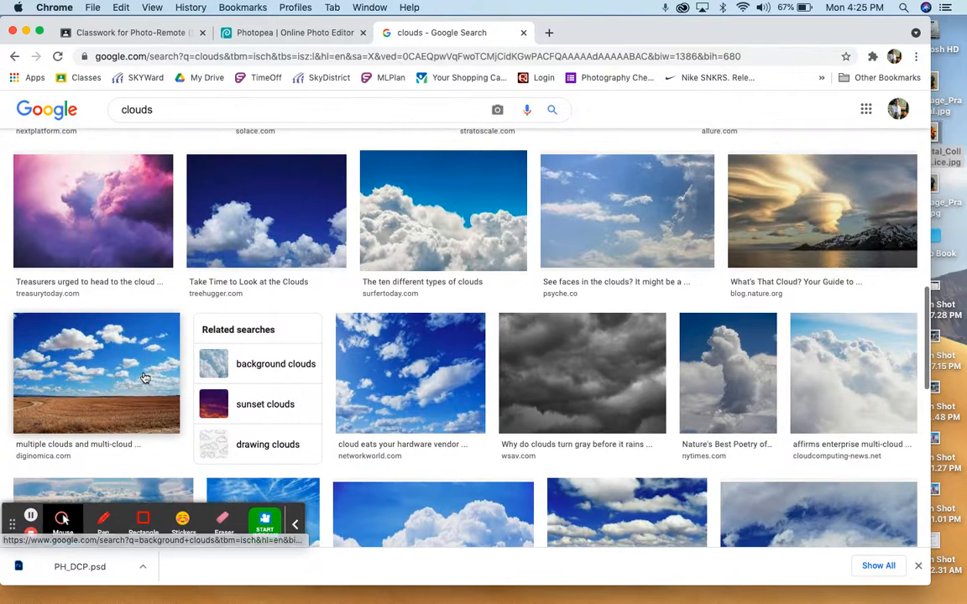
{"action": "left_click", "coordinate": [145, 378]}
{"action": "right_click", "coordinate": [642, 269]}
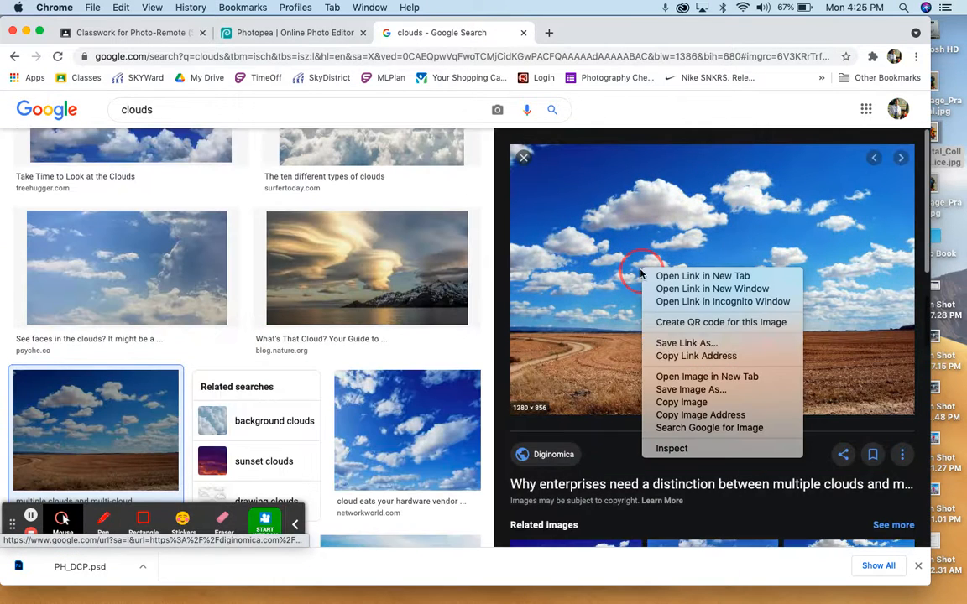
{"action": "left_click", "coordinate": [681, 402]}
- Switch to Photopea and paste the copied clouds image into the PH_DCP collage
{"action": "left_click", "coordinate": [285, 32]}
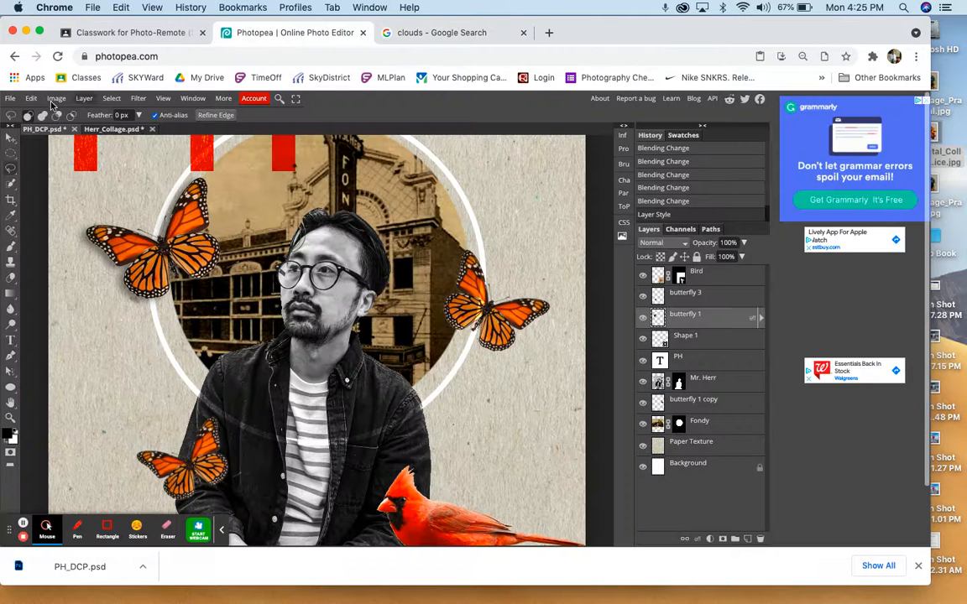
{"action": "left_click", "coordinate": [55, 98]}
{"action": "mouse_move", "coordinate": [31, 98]}
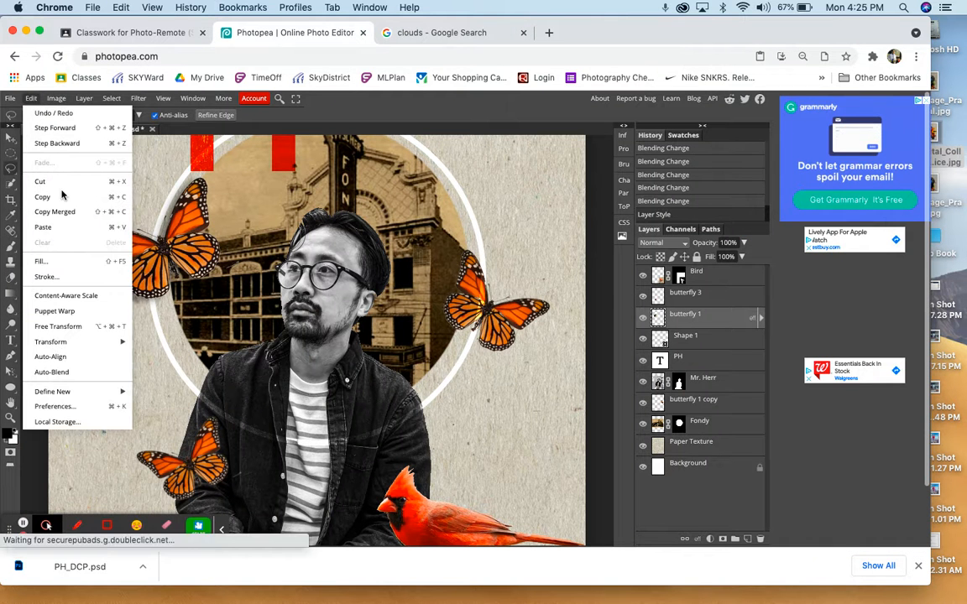
{"action": "left_click", "coordinate": [58, 225]}
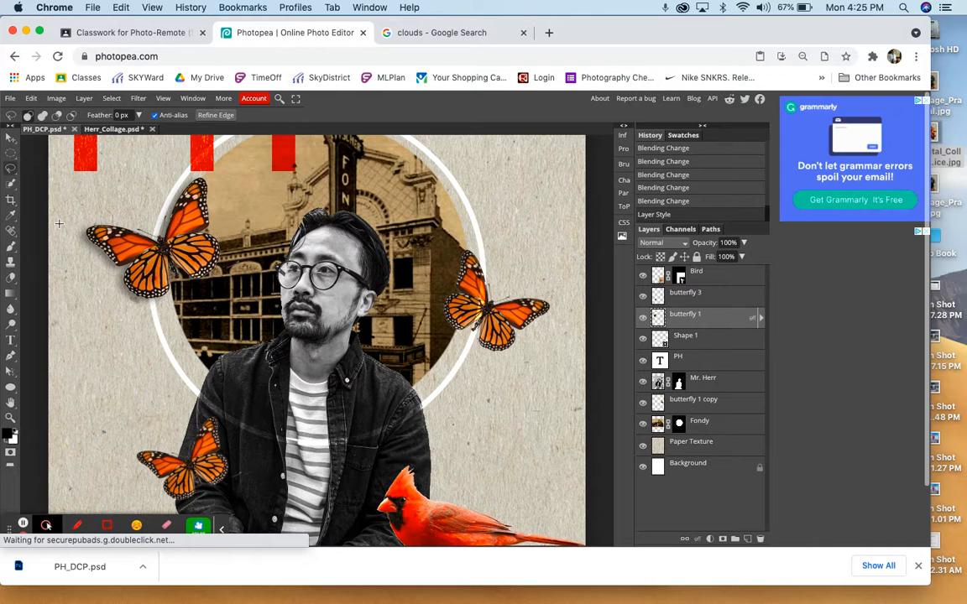
- Scale the pasted clouds image to about 57% and place it over the man's head and upper body
{"action": "key", "text": "super+minus"}
{"action": "key", "text": "super+minus"}
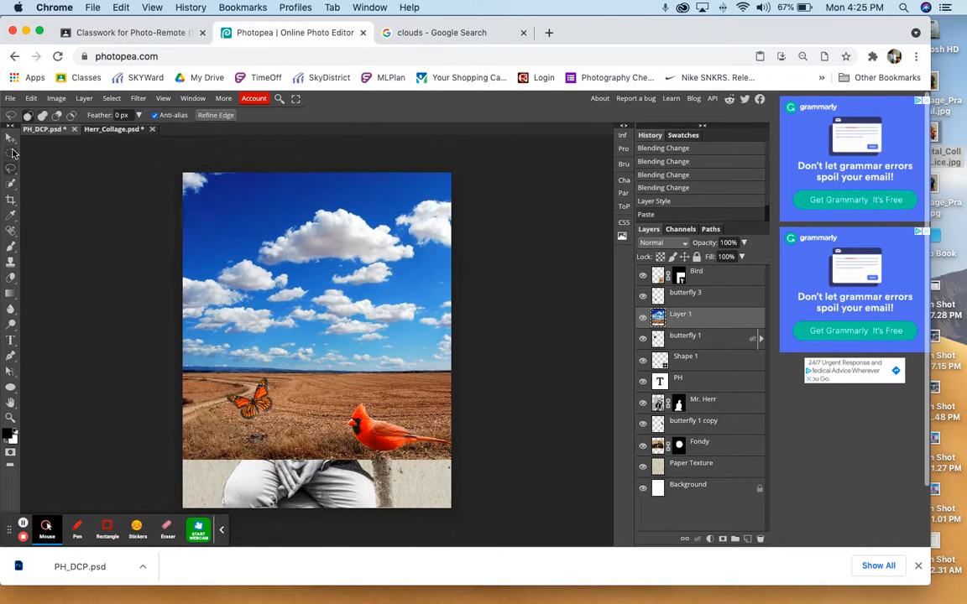
{"action": "left_click", "coordinate": [10, 140]}
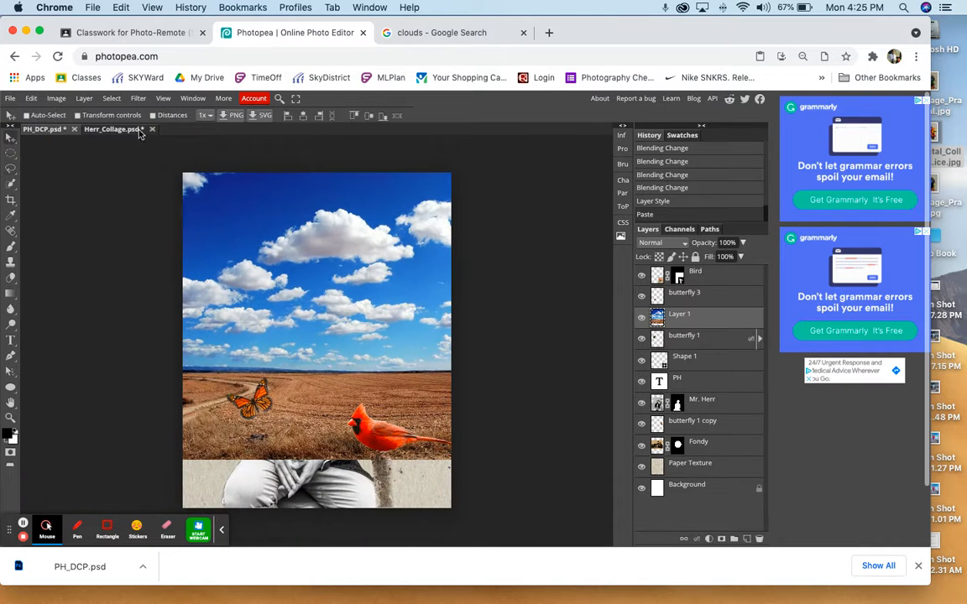
{"action": "left_click", "coordinate": [80, 115]}
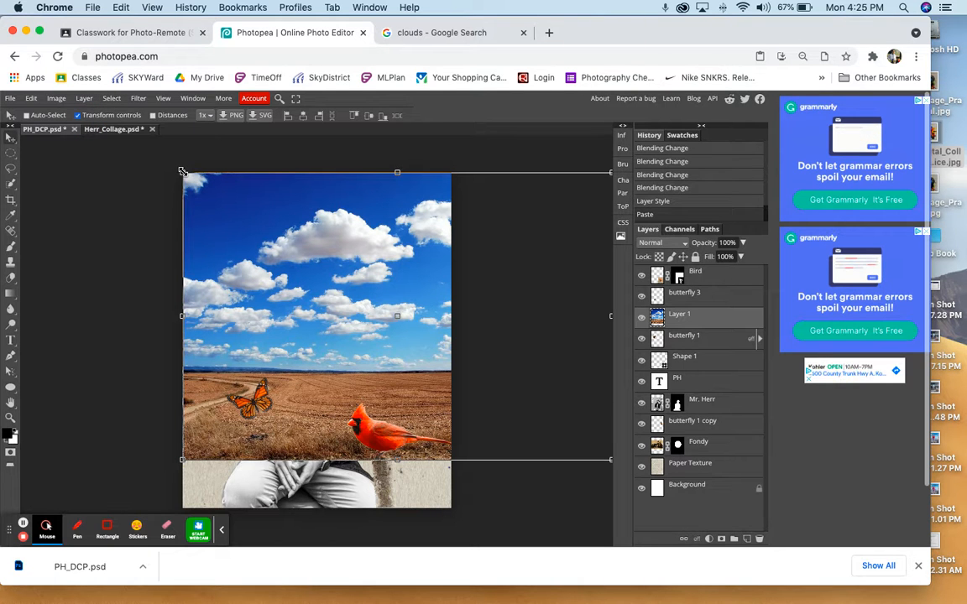
{"action": "left_click_drag", "start_coordinate": [182, 172], "coordinate": [367, 253]}
{"action": "left_click_drag", "start_coordinate": [382, 322], "coordinate": [247, 268]}
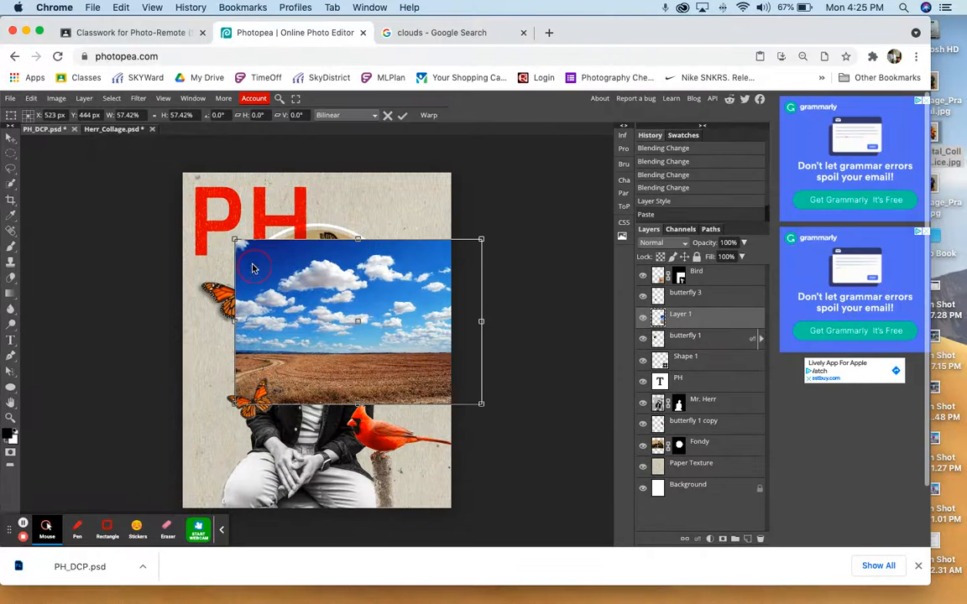
{"action": "left_click_drag", "start_coordinate": [320, 294], "coordinate": [306, 294]}
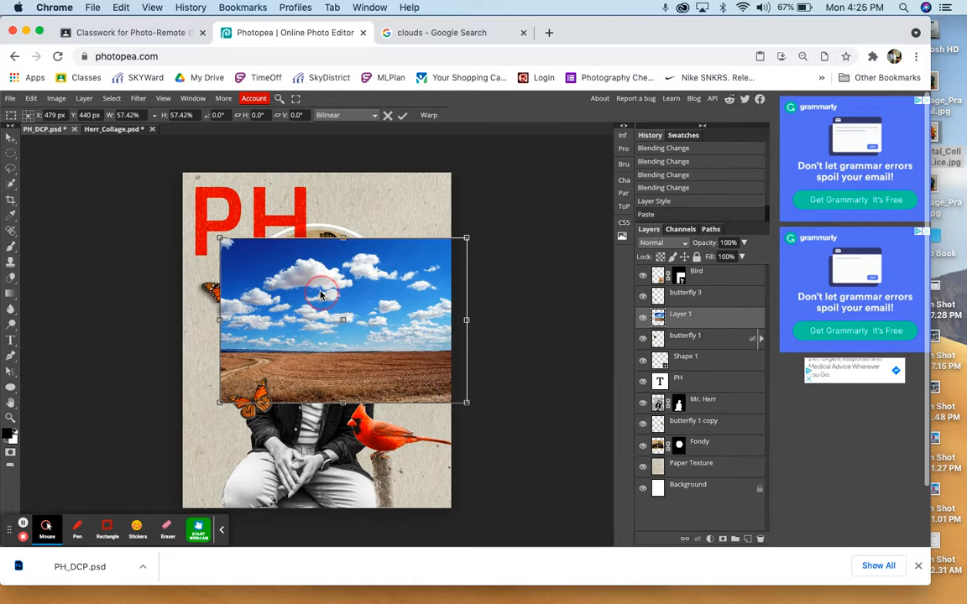
{"action": "key", "text": "Return"}
- Rename the pasted image layer as Clouds and hide it
{"action": "double_click", "coordinate": [679, 316]}
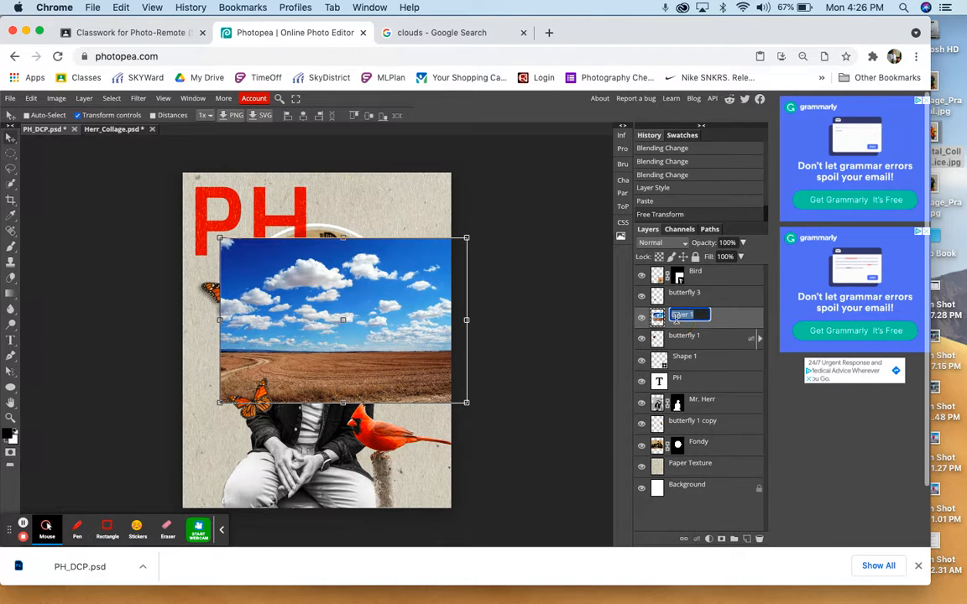
{"action": "type", "text": "Clouds"}
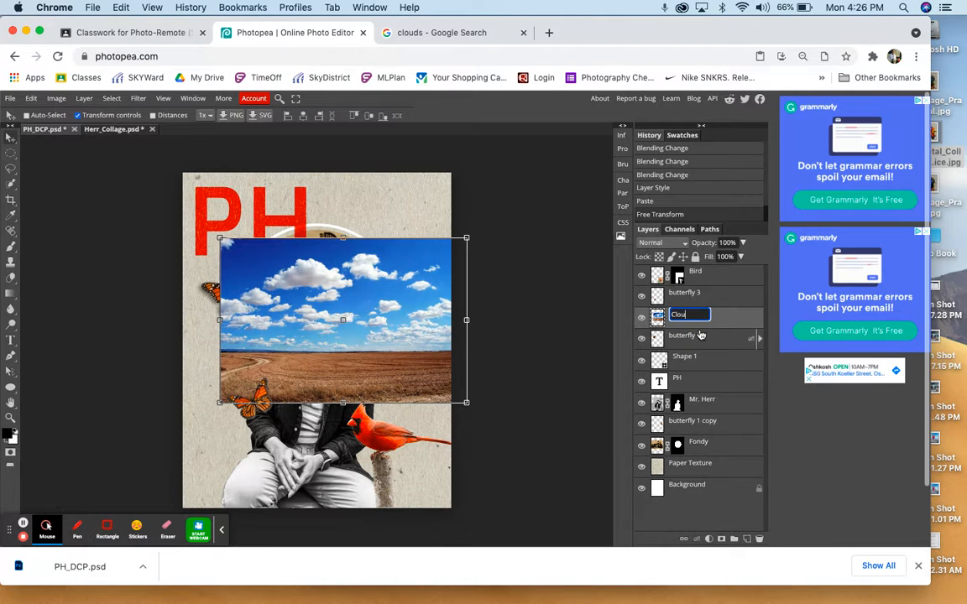
{"action": "left_click", "coordinate": [642, 320]}
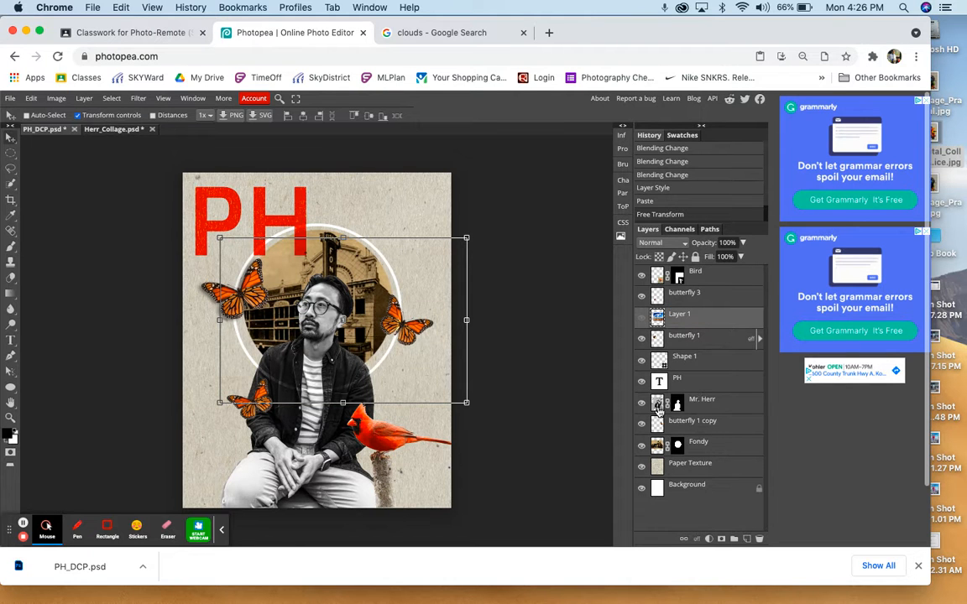
{"action": "key", "text": "Return"}
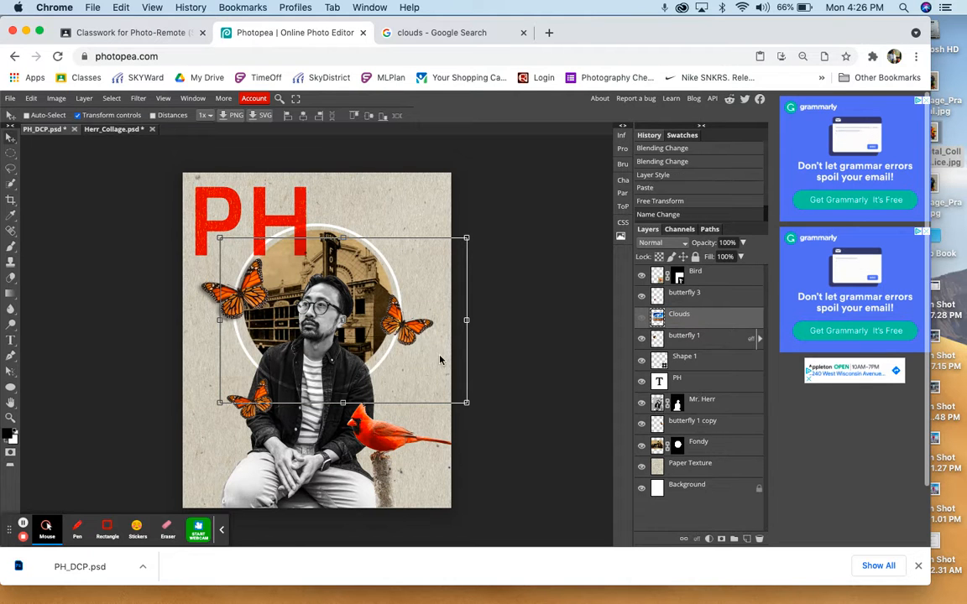
- Select the man's portrait layer and outline his face with the Lasso tool, from the hairline around the chin and ear
{"action": "scroll", "coordinate": [409, 353], "scroll_direction": "up", "scroll_amount": 5}
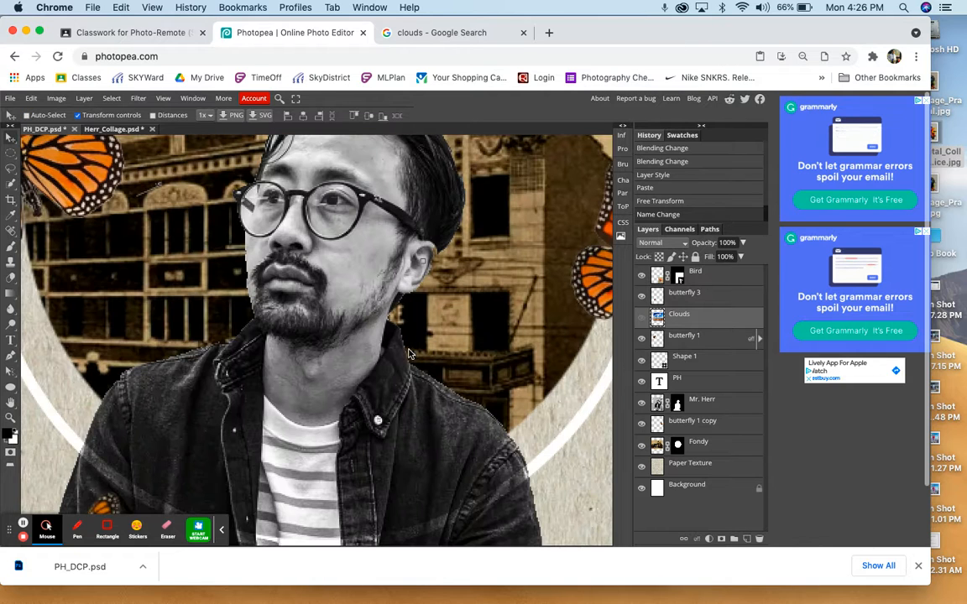
{"action": "left_click", "coordinate": [720, 409]}
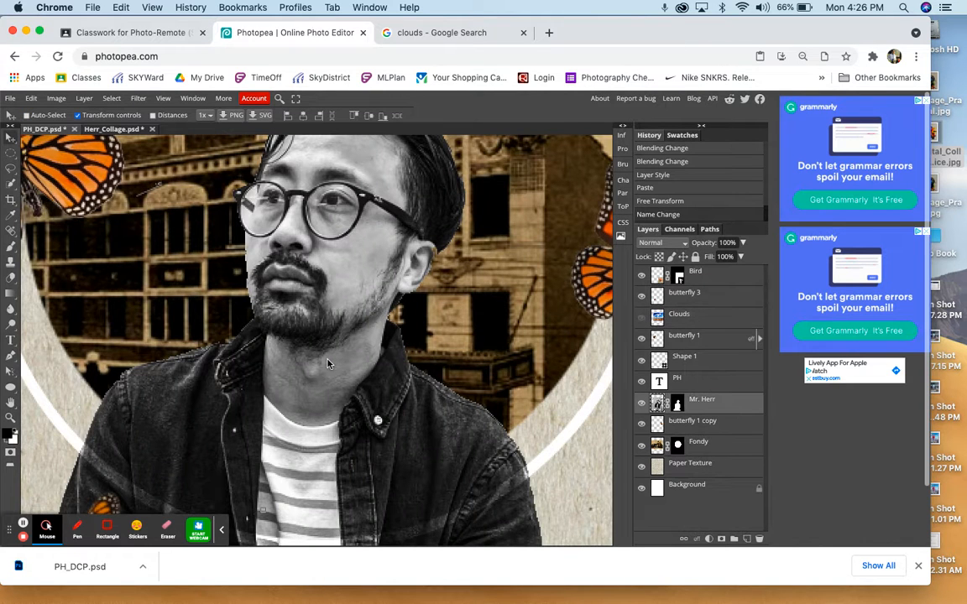
{"action": "scroll", "coordinate": [295, 323], "scroll_direction": "up", "scroll_amount": 3}
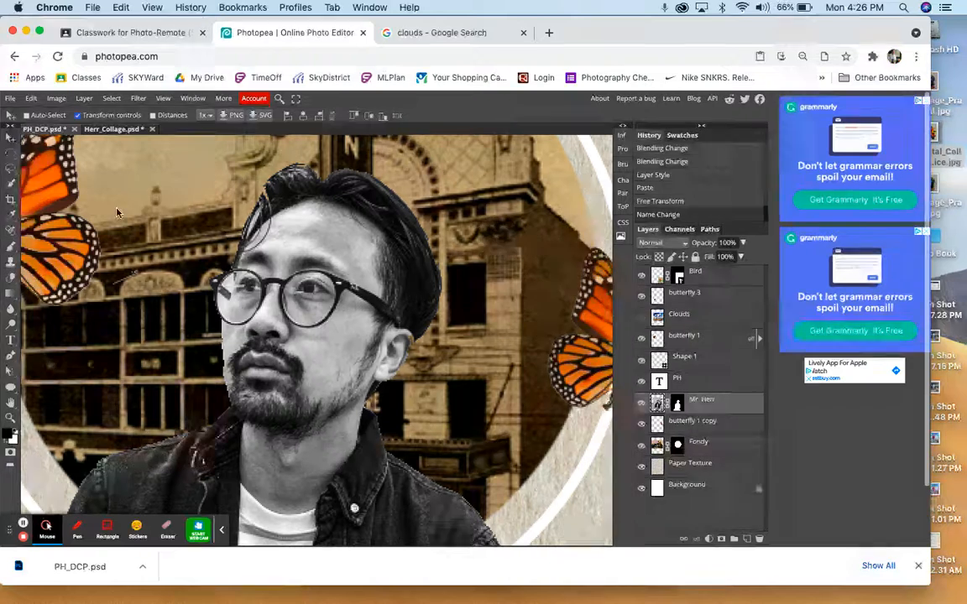
{"action": "left_click", "coordinate": [10, 168]}
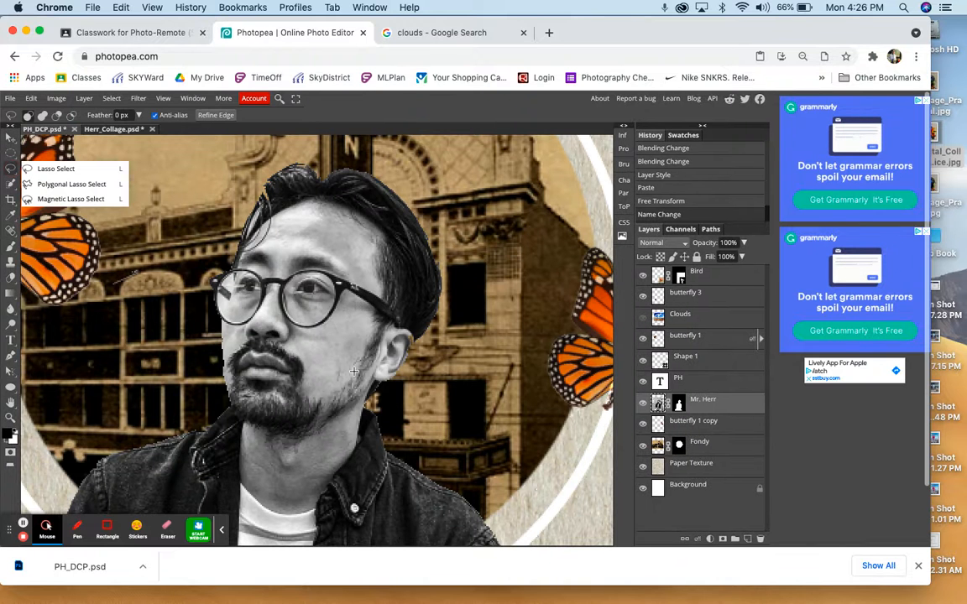
{"action": "left_click", "coordinate": [392, 316]}
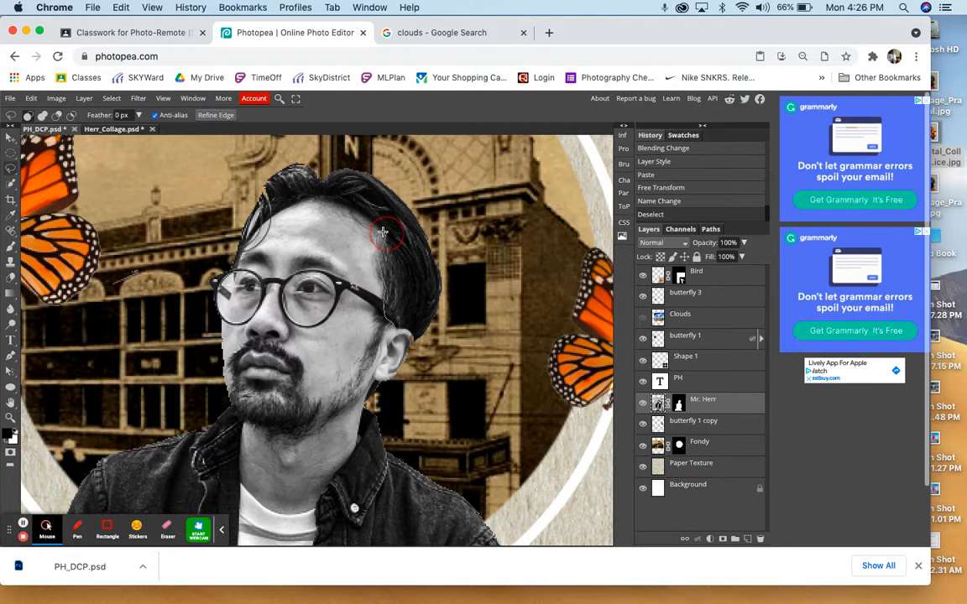
{"action": "mouse_move", "coordinate": [375, 225]}
{"action": "left_mouse_down"}
{"action": "mouse_move", "coordinate": [354, 209]}
{"action": "mouse_move", "coordinate": [275, 191]}
{"action": "mouse_move", "coordinate": [245, 213]}
{"action": "mouse_move", "coordinate": [253, 236]}
{"action": "mouse_move", "coordinate": [239, 268]}
{"action": "mouse_move", "coordinate": [208, 290]}
{"action": "mouse_move", "coordinate": [235, 406]}
{"action": "left_mouse_up"}
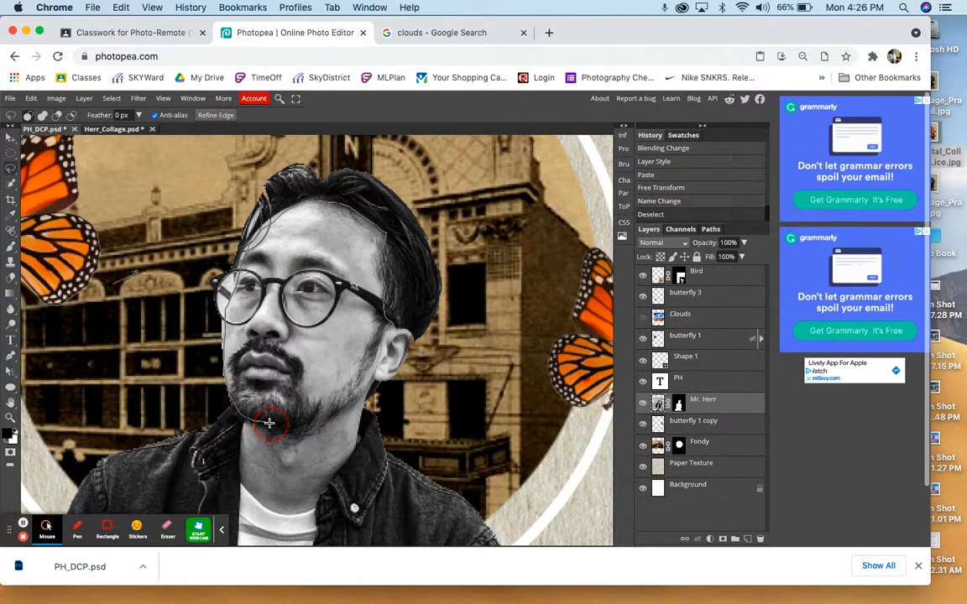
{"action": "mouse_move", "coordinate": [277, 424]}
{"action": "left_mouse_down"}
{"action": "mouse_move", "coordinate": [390, 377]}
{"action": "mouse_move", "coordinate": [412, 340]}
{"action": "mouse_move", "coordinate": [398, 329]}
{"action": "left_mouse_up"}
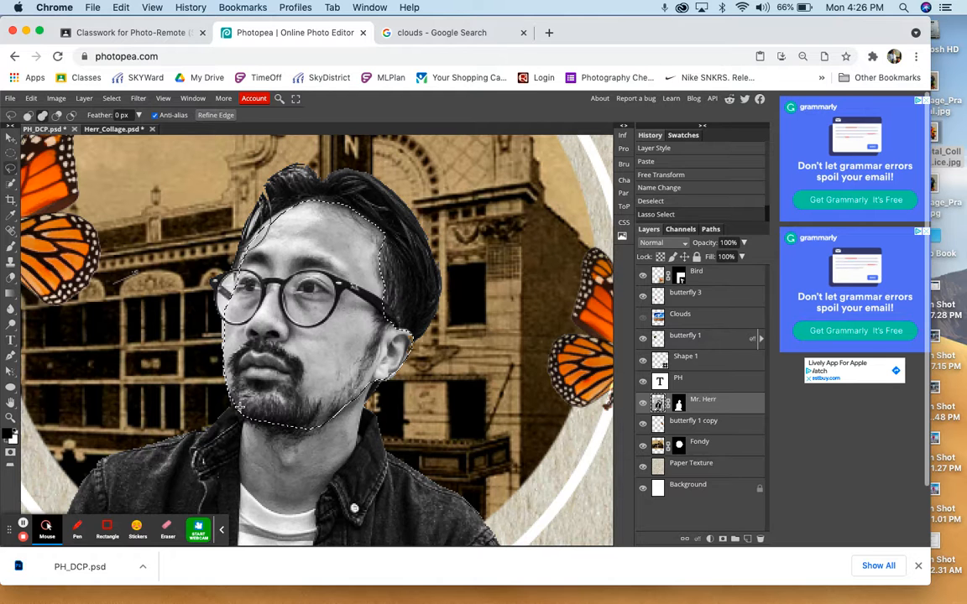
- Add the man's neck down to the shirt collar and the missed edge of his glasses and cheek to the lasso selection
{"action": "mouse_move", "coordinate": [241, 408]}
{"action": "left_mouse_down"}
{"action": "mouse_move", "coordinate": [240, 479]}
{"action": "mouse_move", "coordinate": [270, 508]}
{"action": "mouse_move", "coordinate": [305, 511]}
{"action": "mouse_move", "coordinate": [329, 480]}
{"action": "left_mouse_up"}
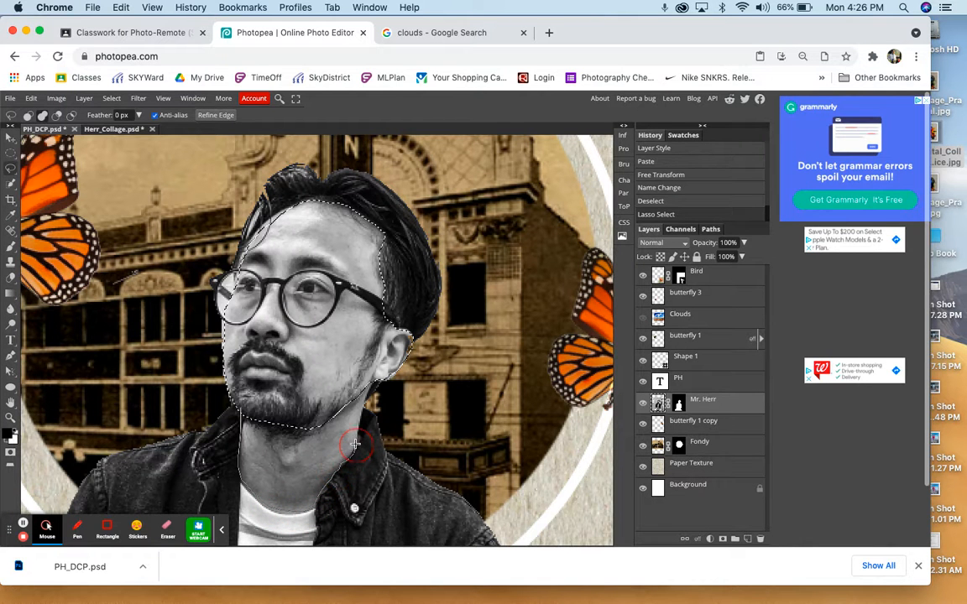
{"action": "left_click_drag", "start_coordinate": [355, 445], "coordinate": [376, 371]}
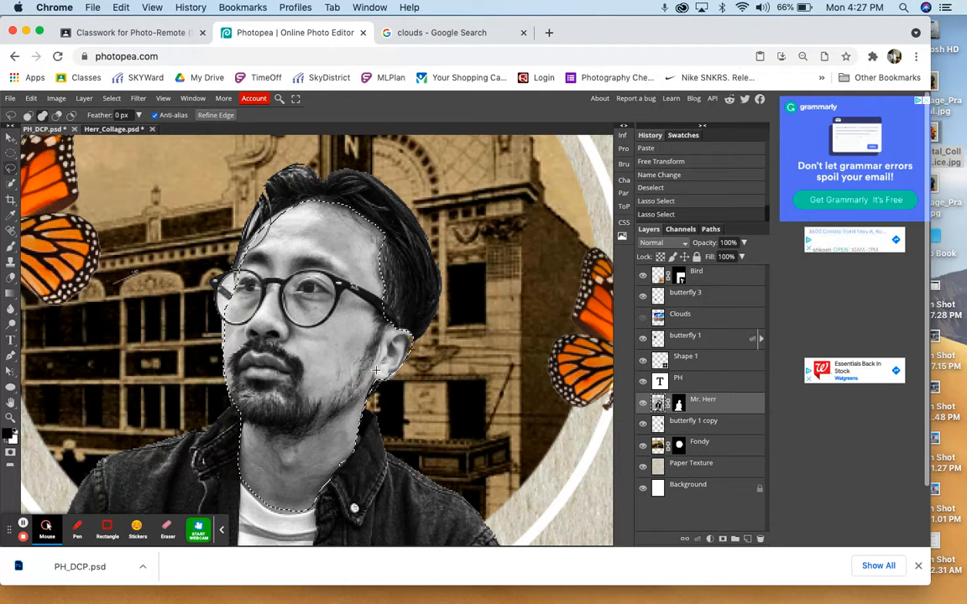
{"action": "scroll", "coordinate": [376, 373], "scroll_direction": "up", "scroll_amount": 2}
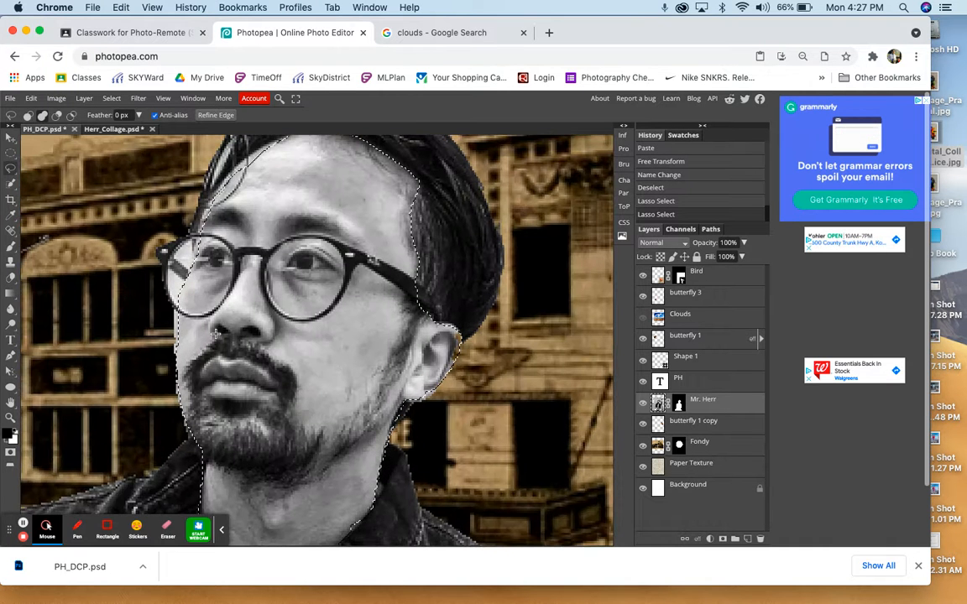
{"action": "mouse_move", "coordinate": [170, 250]}
{"action": "left_mouse_down"}
{"action": "mouse_move", "coordinate": [173, 301]}
{"action": "mouse_move", "coordinate": [183, 373]}
{"action": "mouse_move", "coordinate": [175, 329]}
{"action": "mouse_move", "coordinate": [181, 374]}
{"action": "left_mouse_up"}
{"action": "scroll", "coordinate": [186, 344], "scroll_direction": "up", "scroll_amount": 3}
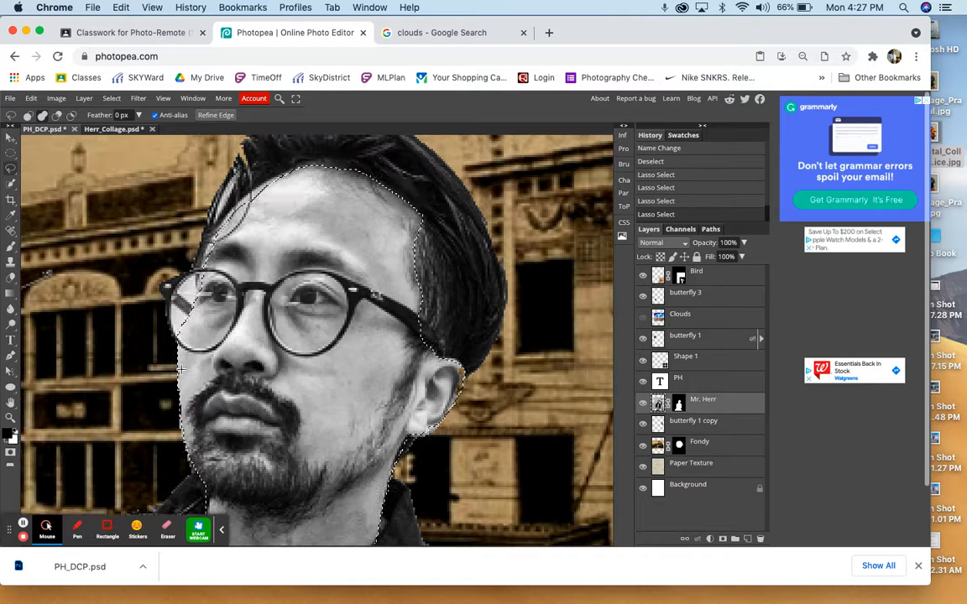
{"action": "mouse_move", "coordinate": [197, 313]}
{"action": "left_mouse_down"}
{"action": "mouse_move", "coordinate": [202, 271]}
{"action": "mouse_move", "coordinate": [235, 204]}
{"action": "mouse_move", "coordinate": [267, 180]}
{"action": "mouse_move", "coordinate": [240, 178]}
{"action": "mouse_move", "coordinate": [206, 214]}
{"action": "mouse_move", "coordinate": [218, 261]}
{"action": "left_mouse_up"}
{"action": "key", "text": "super+minus"}
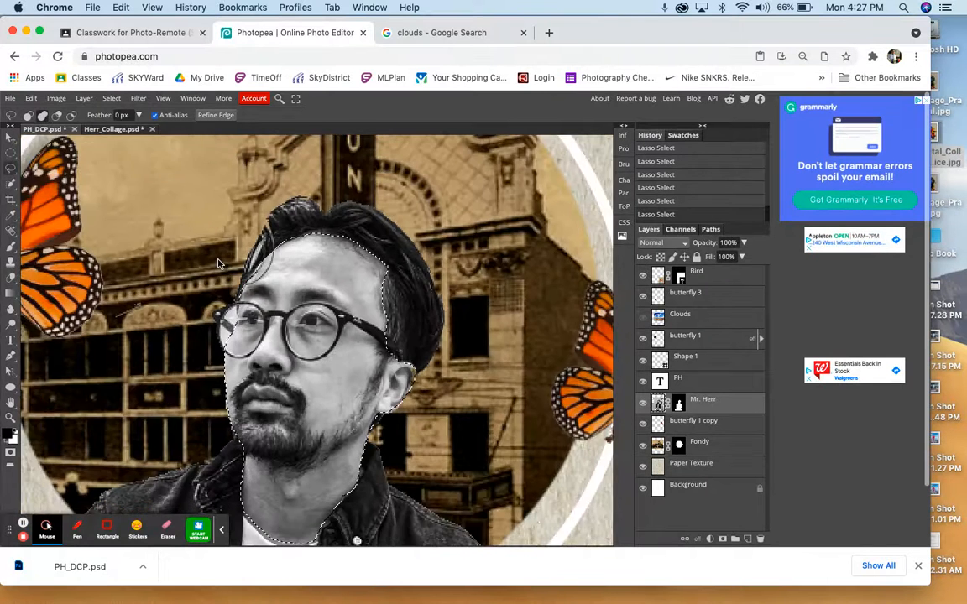
- Show the Clouds layer and mask it with the active face-and-neck selection
{"action": "left_click", "coordinate": [669, 323]}
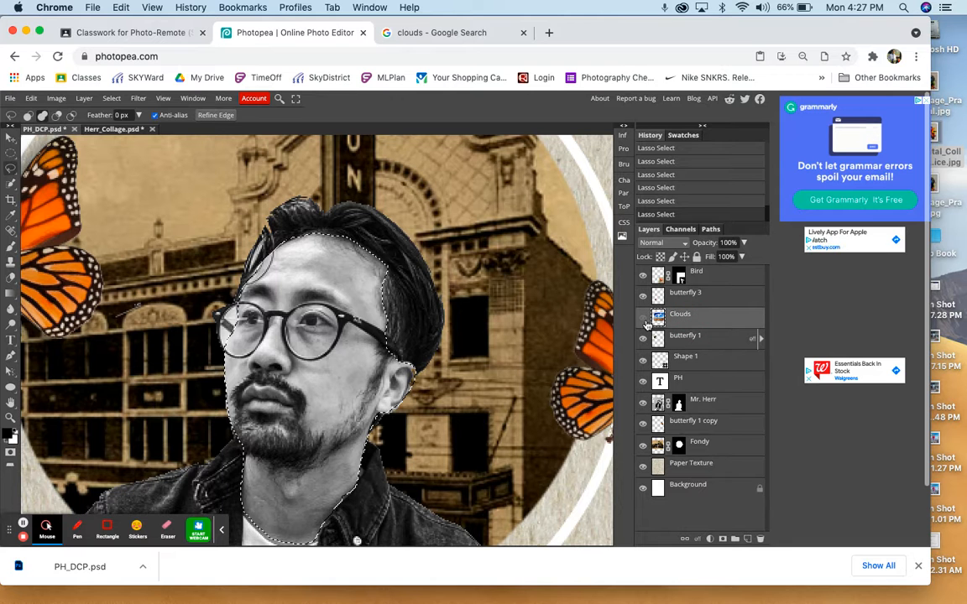
{"action": "left_click", "coordinate": [644, 320]}
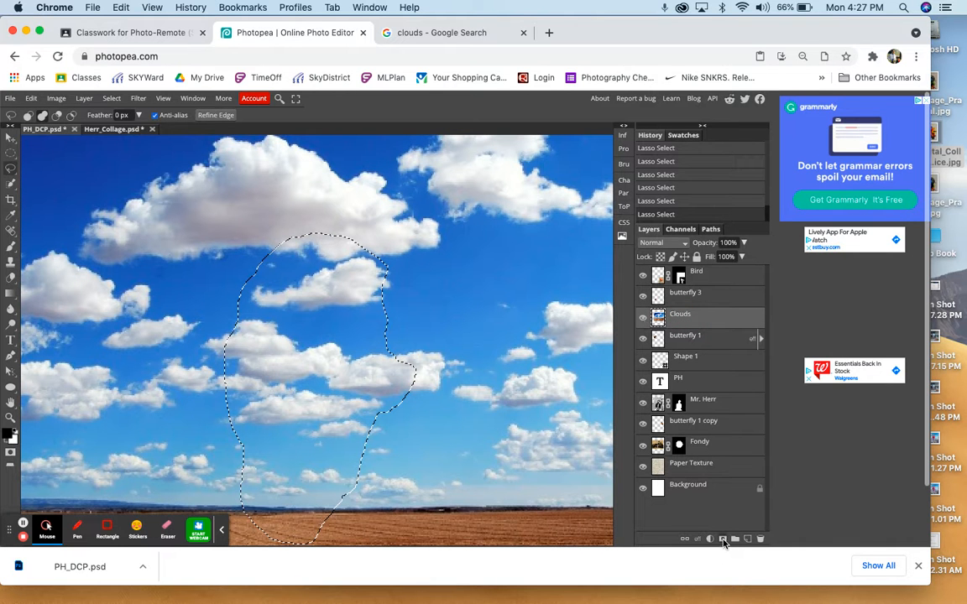
{"action": "left_click", "coordinate": [724, 540]}
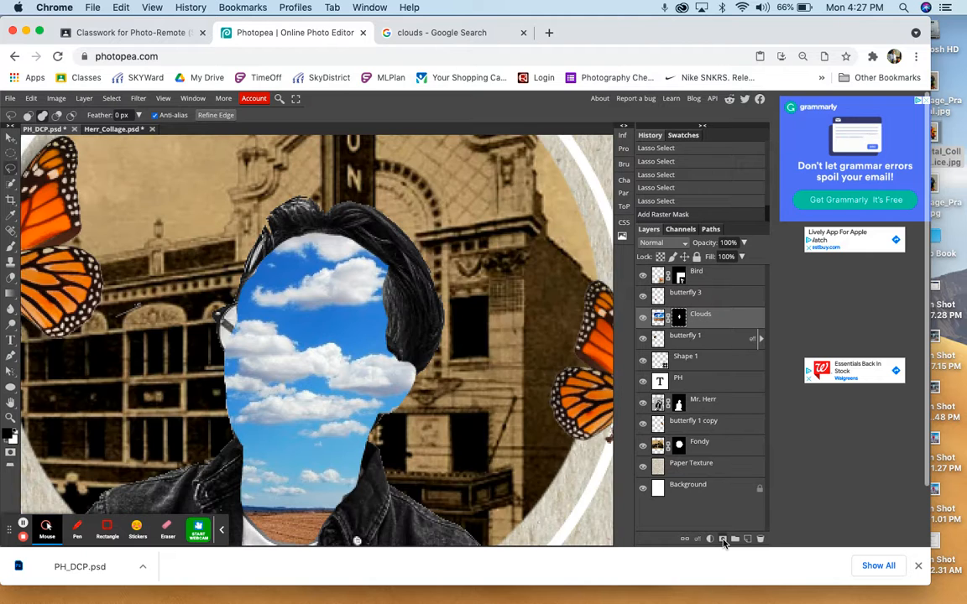
{"action": "key", "text": "super+0"}
{"action": "key", "text": "super+minus"}
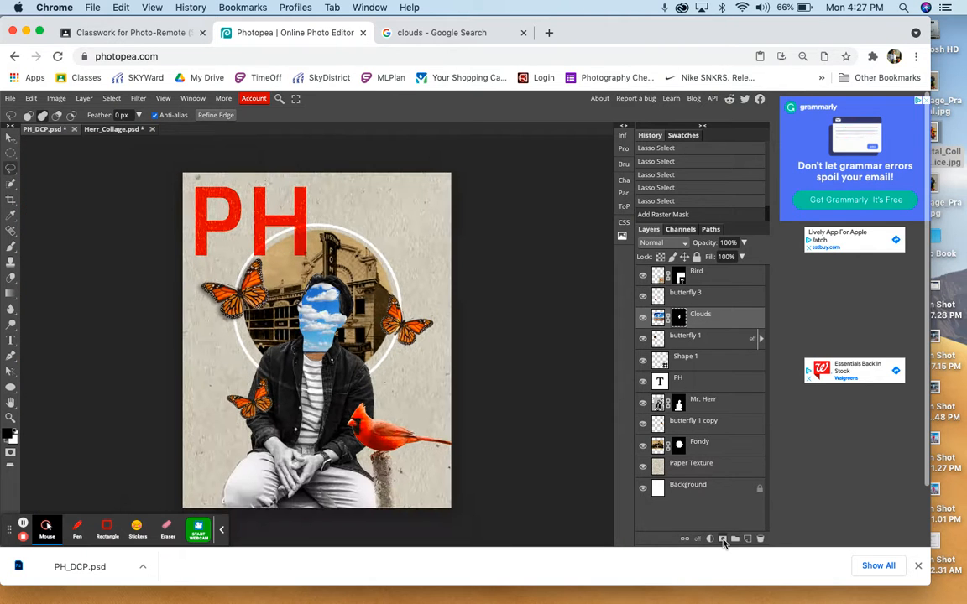
{"action": "key", "text": "super+minus"}
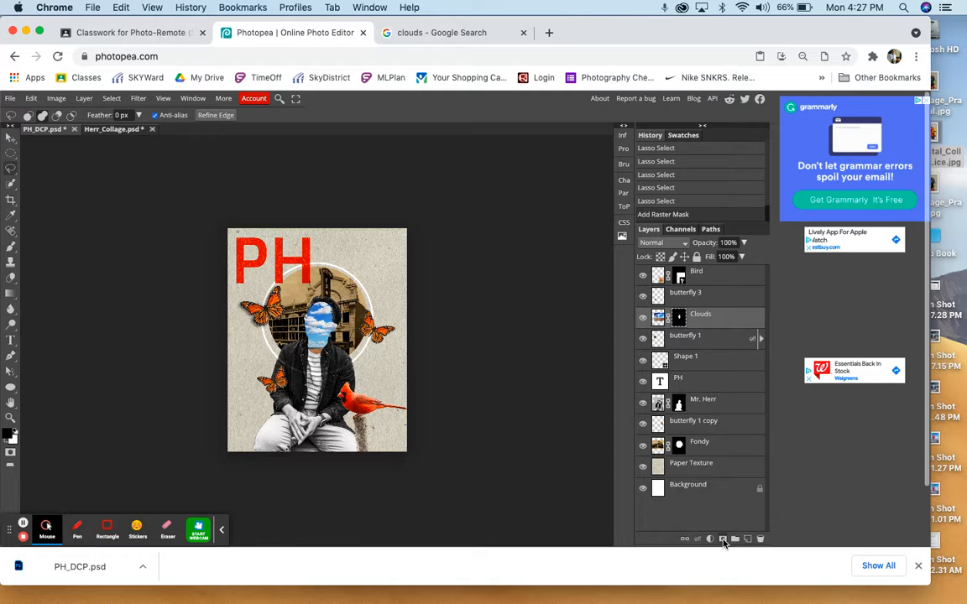
{"action": "key", "text": "alt"}
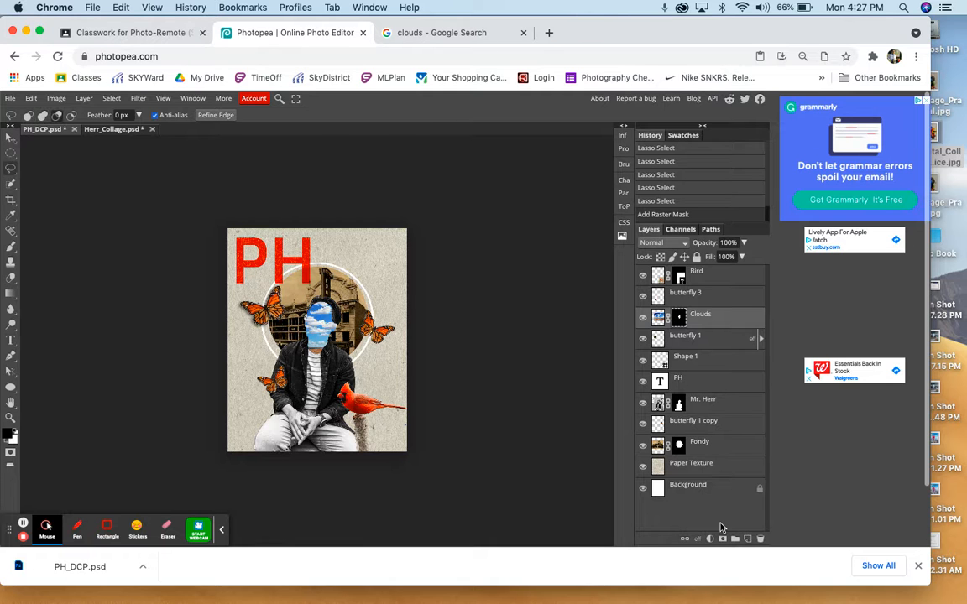
{"action": "key", "text": "super+equal"}
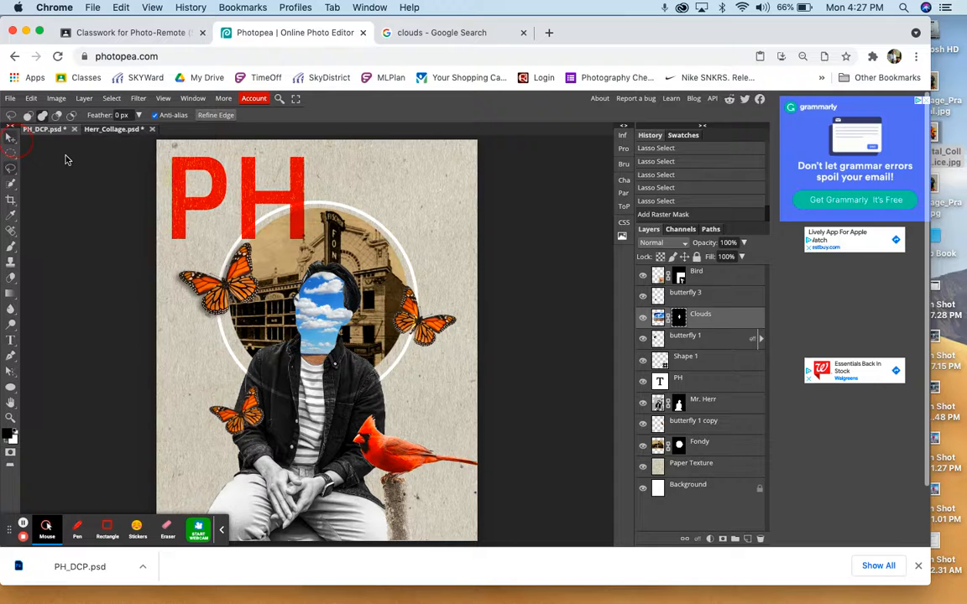
- Unlink the Clouds layer from its mask and reposition the clouds image inside the face shape
{"action": "key", "text": "v"}
{"action": "left_click", "coordinate": [668, 316]}
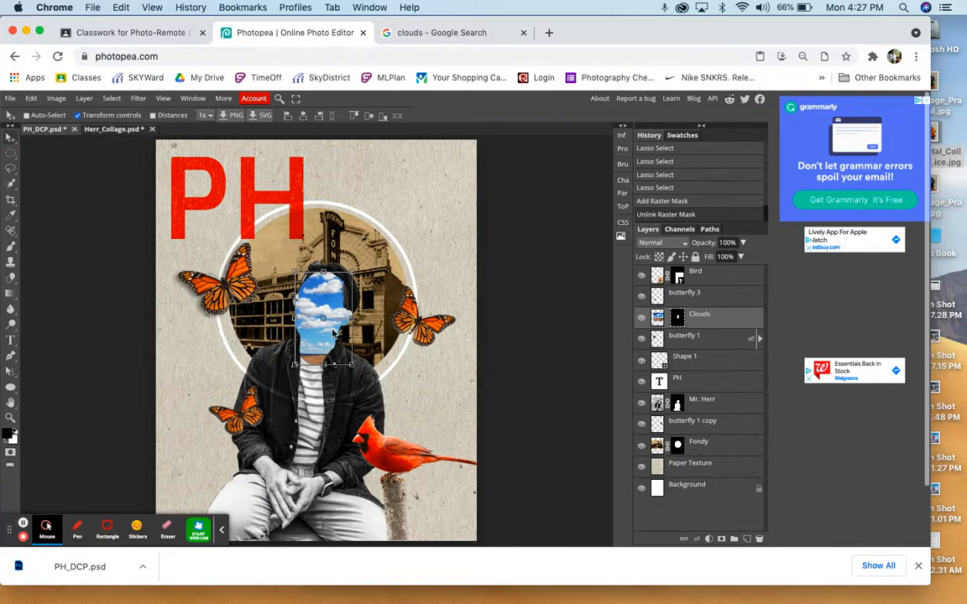
{"action": "left_click_drag", "start_coordinate": [311, 315], "coordinate": [238, 347]}
{"action": "left_click", "coordinate": [658, 319]}
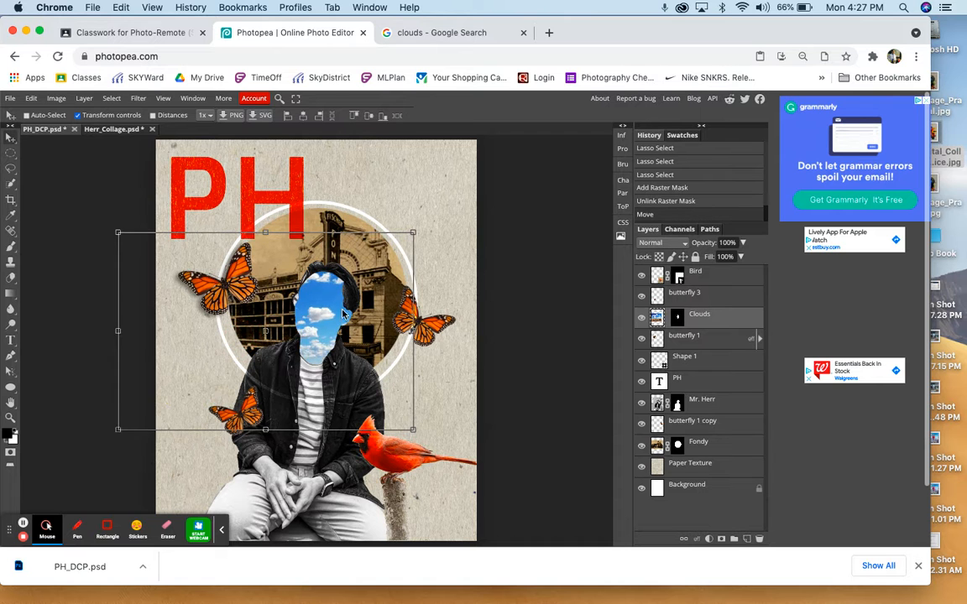
{"action": "mouse_move", "coordinate": [343, 314]}
{"action": "left_mouse_down"}
{"action": "mouse_move", "coordinate": [424, 303]}
{"action": "mouse_move", "coordinate": [298, 308]}
{"action": "mouse_move", "coordinate": [333, 308]}
{"action": "left_mouse_up"}
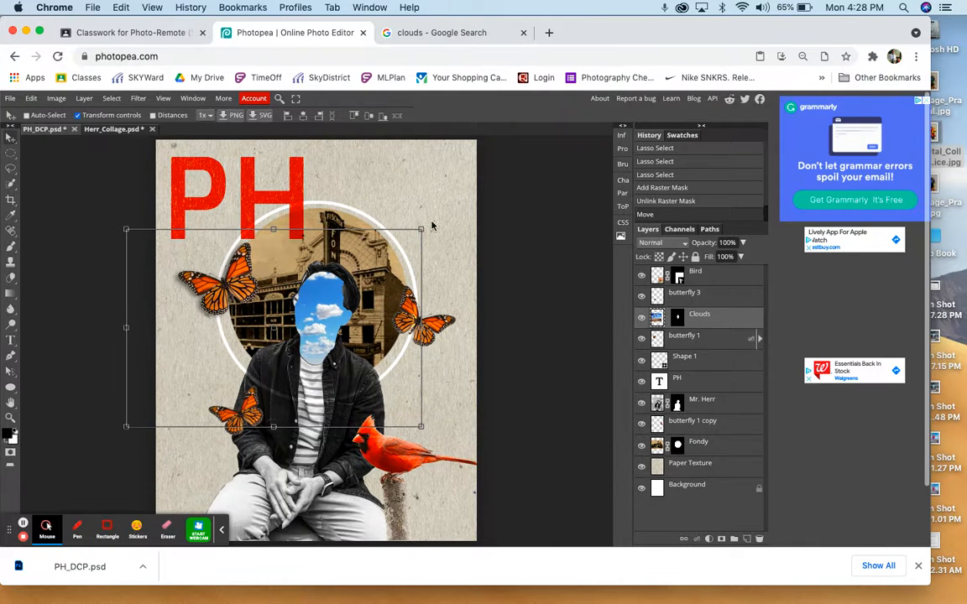
- Enlarge the clouds image to about 113%, shift it within the face, and relink it to its mask
{"action": "left_click_drag", "start_coordinate": [432, 225], "coordinate": [458, 202]}
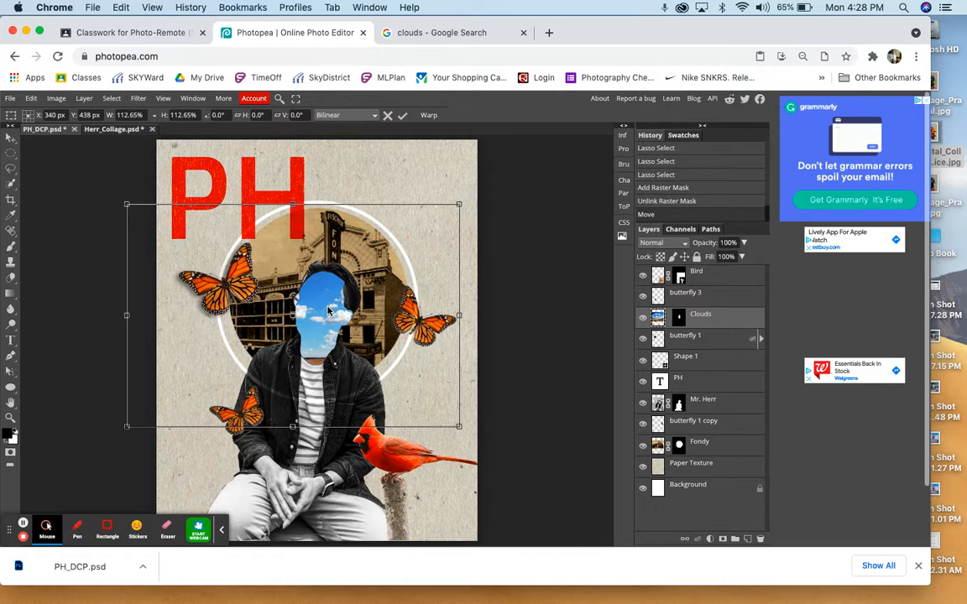
{"action": "left_click_drag", "start_coordinate": [337, 312], "coordinate": [363, 322]}
{"action": "key", "text": "Return"}
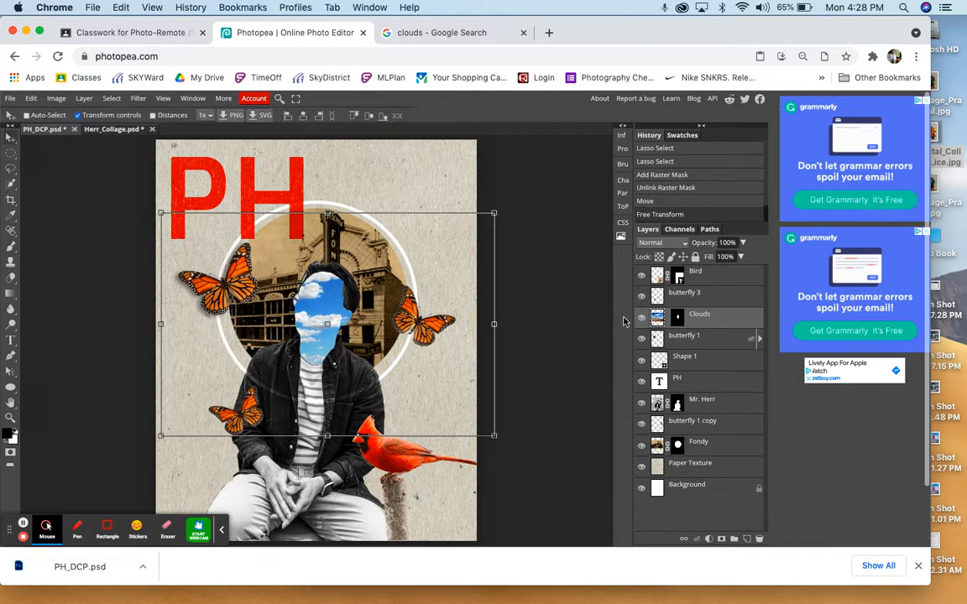
{"action": "left_click", "coordinate": [668, 321]}
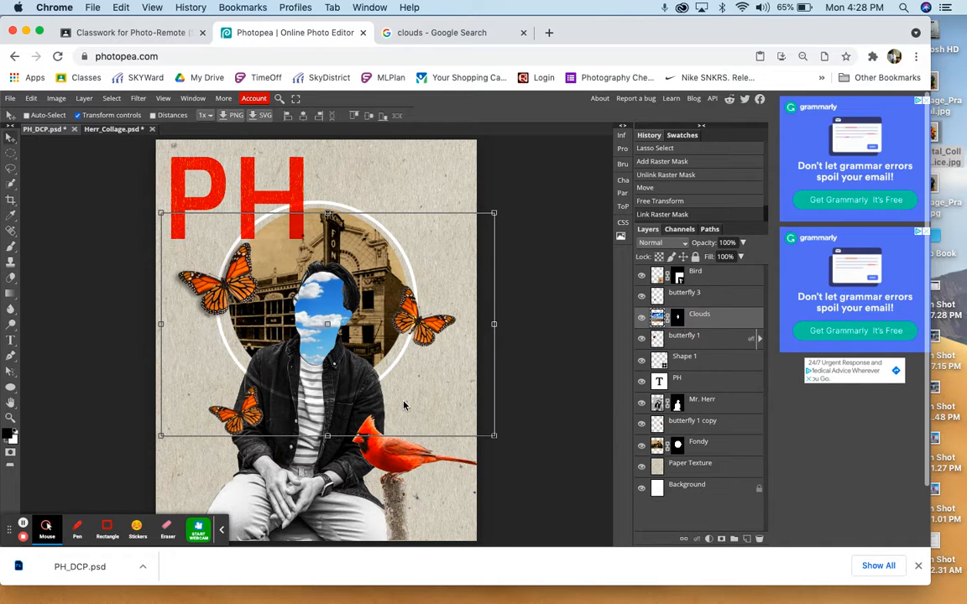
- Lower the Clouds layer's opacity to about 54% so the man's glasses show through
{"action": "key", "text": "super+plus"}
{"action": "key", "text": "super+plus"}
{"action": "key", "text": "super+plus"}
{"action": "key", "text": "super+plus"}
{"action": "key", "text": "super+plus"}
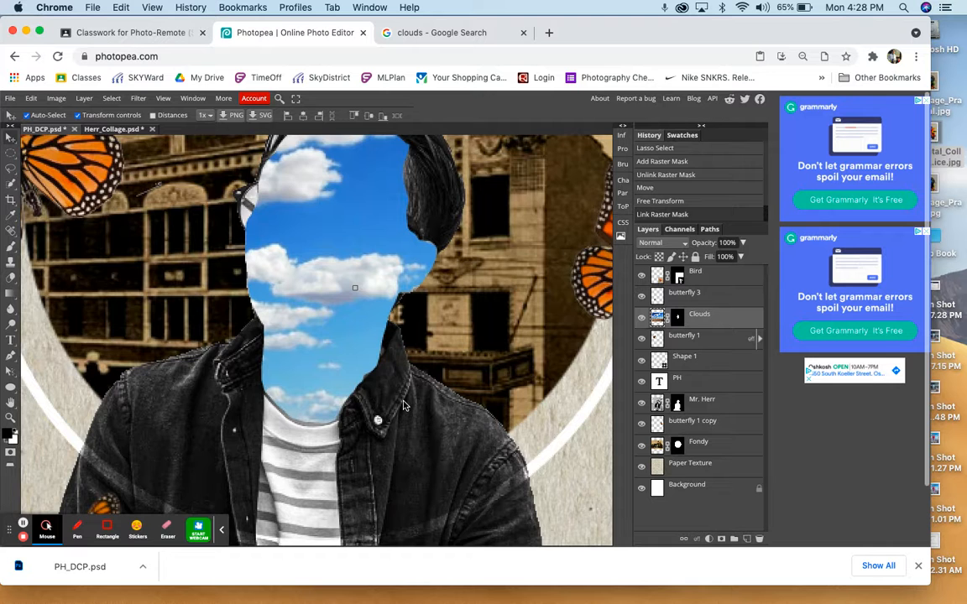
{"action": "key", "text": "super+plus"}
{"action": "key", "text": "super+plus"}
{"action": "key", "text": "super+plus"}
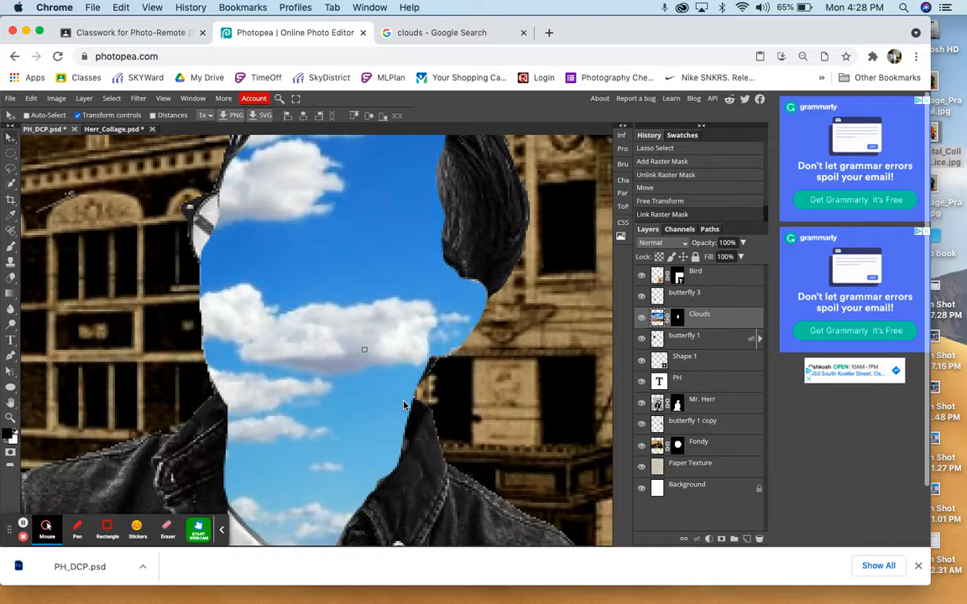
{"action": "left_click", "coordinate": [743, 243]}
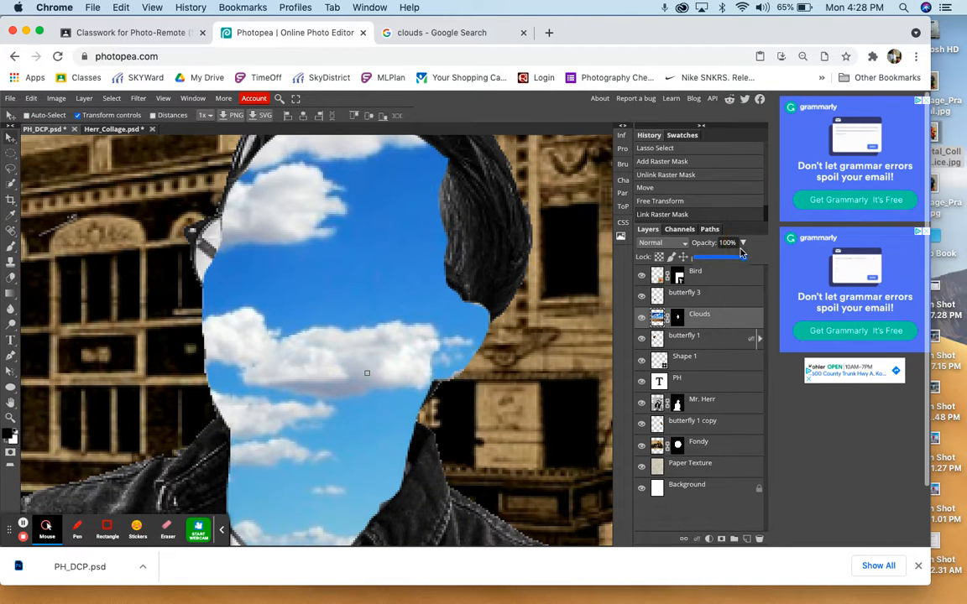
{"action": "left_click_drag", "start_coordinate": [742, 258], "coordinate": [729, 258]}
{"action": "left_click_drag", "start_coordinate": [724, 258], "coordinate": [719, 257]}
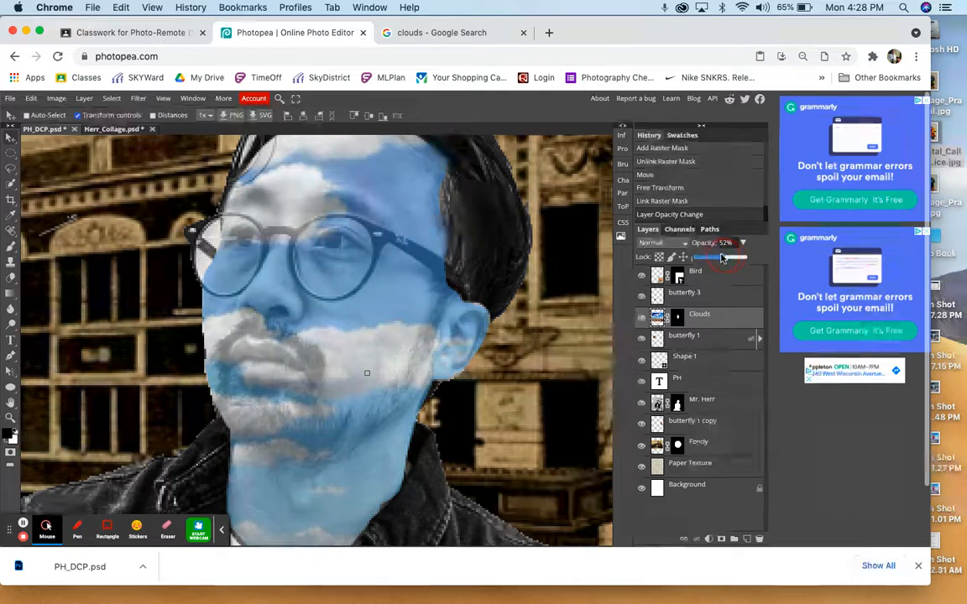
- Paint black on the Clouds layer mask with a 9 px hard brush to reveal the arm of the glasses beside the ear
{"action": "left_click", "coordinate": [679, 317]}
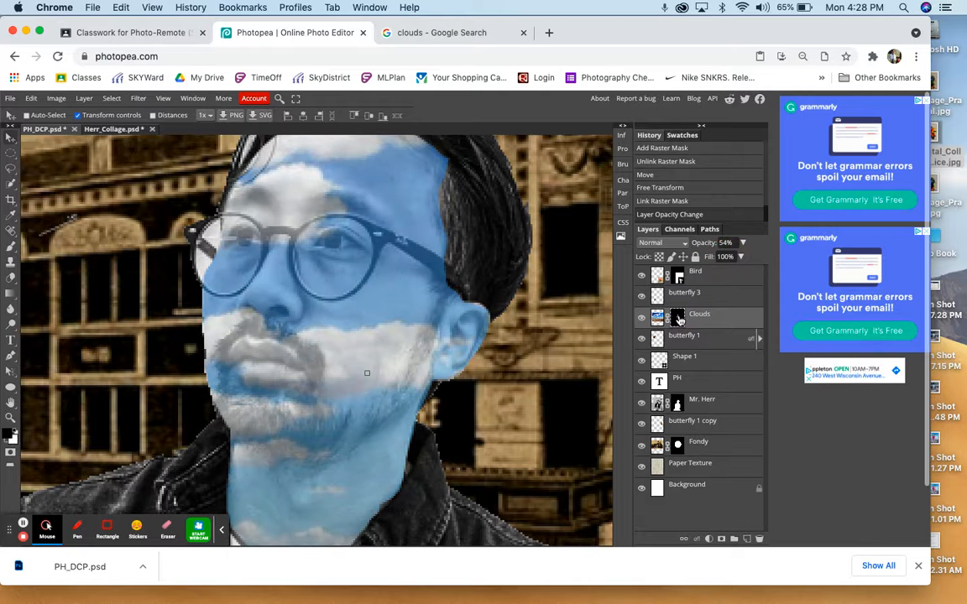
{"action": "left_click", "coordinate": [10, 181]}
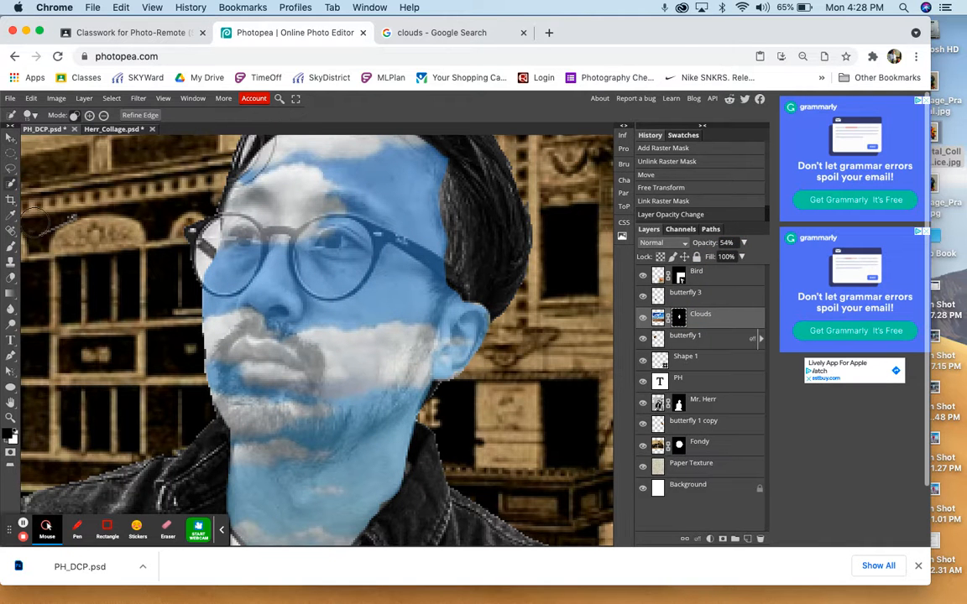
{"action": "left_click", "coordinate": [10, 246]}
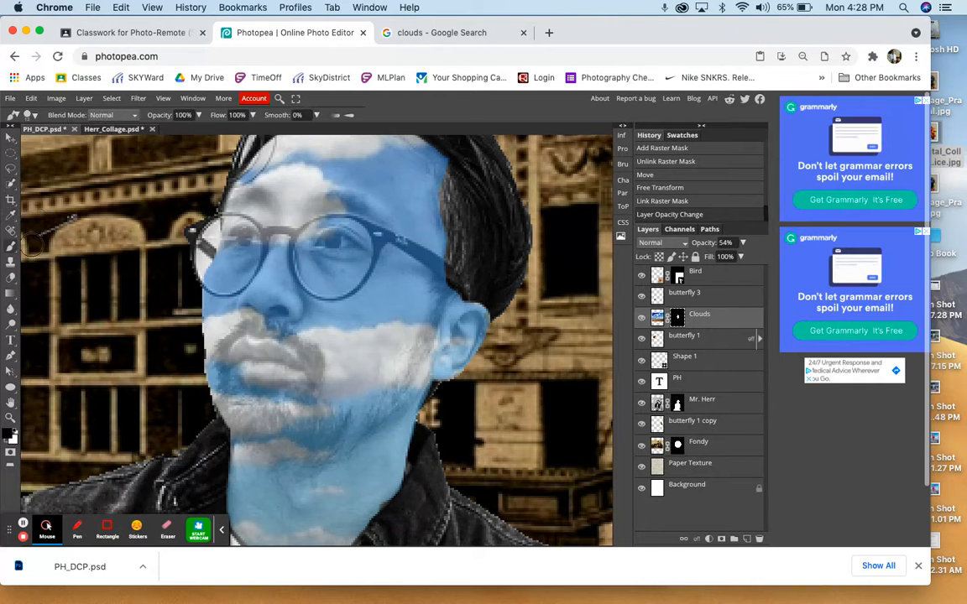
{"action": "right_click", "coordinate": [462, 247]}
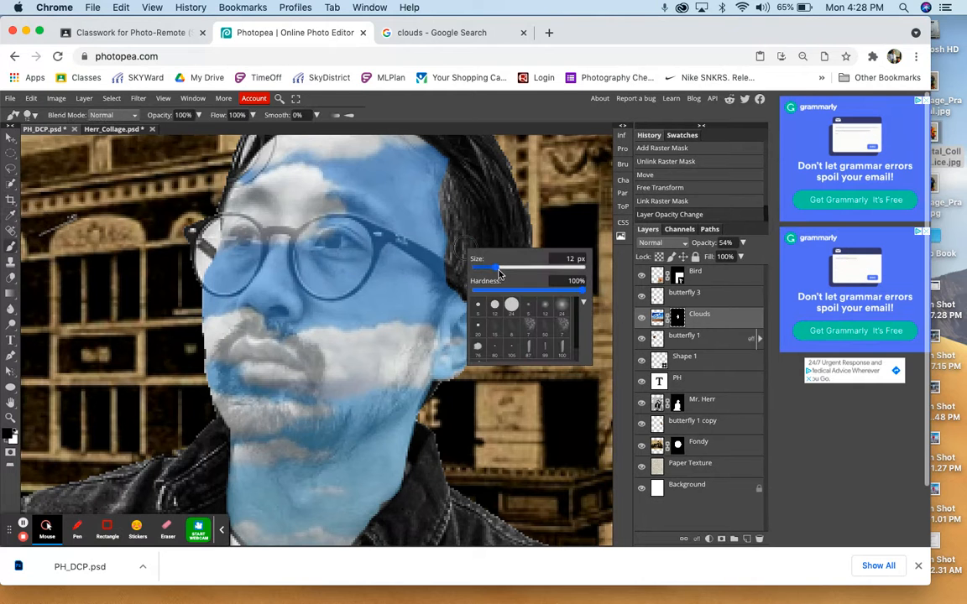
{"action": "mouse_move", "coordinate": [497, 269]}
{"action": "left_mouse_down"}
{"action": "mouse_move", "coordinate": [444, 272]}
{"action": "mouse_move", "coordinate": [479, 291]}
{"action": "left_mouse_up"}
{"action": "right_click", "coordinate": [448, 270]}
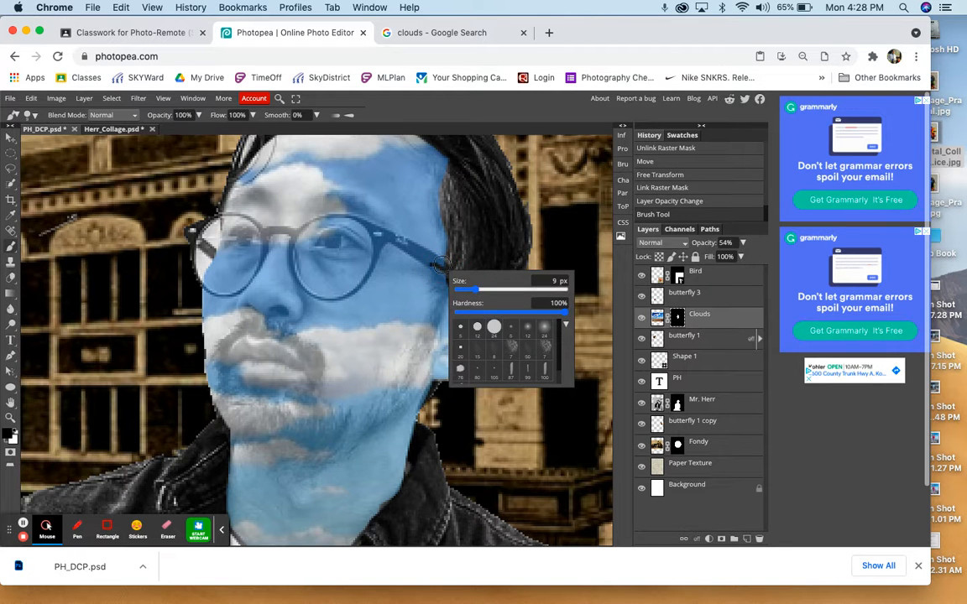
{"action": "left_click_drag", "start_coordinate": [437, 265], "coordinate": [344, 210]}
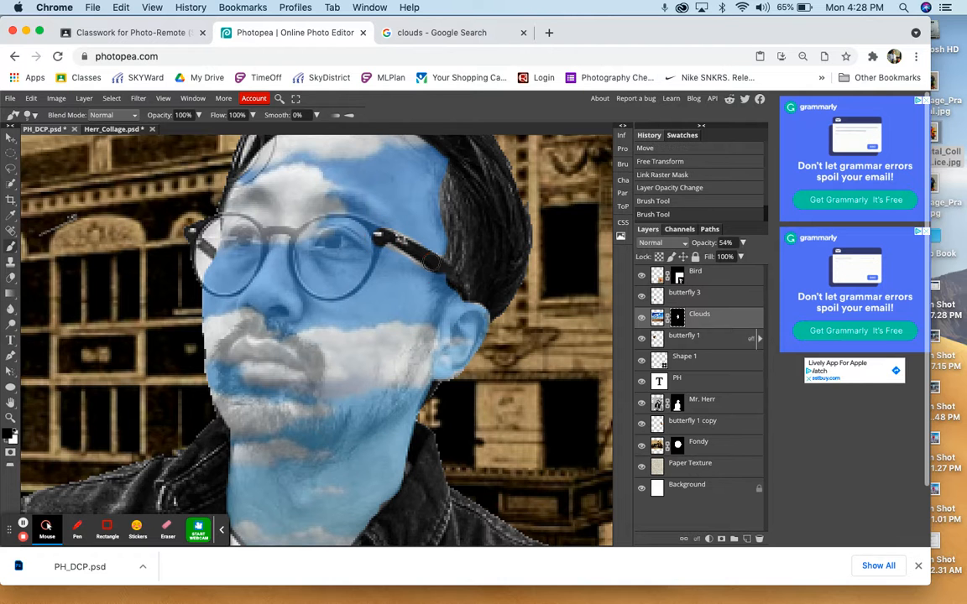
{"action": "left_click", "coordinate": [447, 271]}
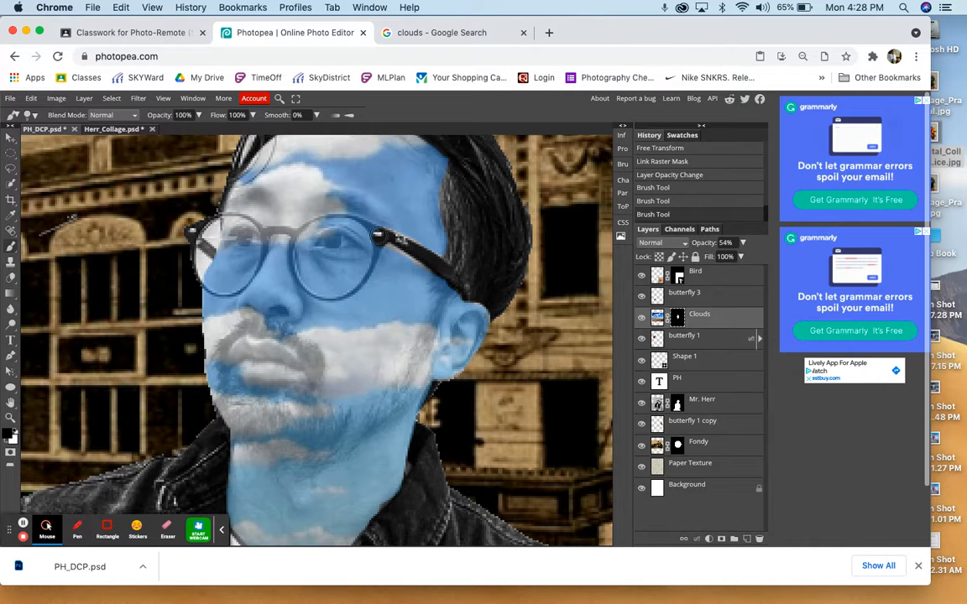
- Reveal the round lens frames and the bridge of the glasses on the Clouds mask with a smaller black brush
{"action": "right_click", "coordinate": [378, 238]}
{"action": "mouse_move", "coordinate": [409, 261]}
{"action": "left_mouse_down"}
{"action": "mouse_move", "coordinate": [369, 273]}
{"action": "mouse_move", "coordinate": [341, 299]}
{"action": "mouse_move", "coordinate": [286, 270]}
{"action": "mouse_move", "coordinate": [293, 275]}
{"action": "mouse_move", "coordinate": [257, 210]}
{"action": "mouse_move", "coordinate": [277, 202]}
{"action": "mouse_move", "coordinate": [312, 223]}
{"action": "mouse_move", "coordinate": [353, 218]}
{"action": "mouse_move", "coordinate": [378, 236]}
{"action": "left_mouse_up"}
{"action": "left_click", "coordinate": [379, 249]}
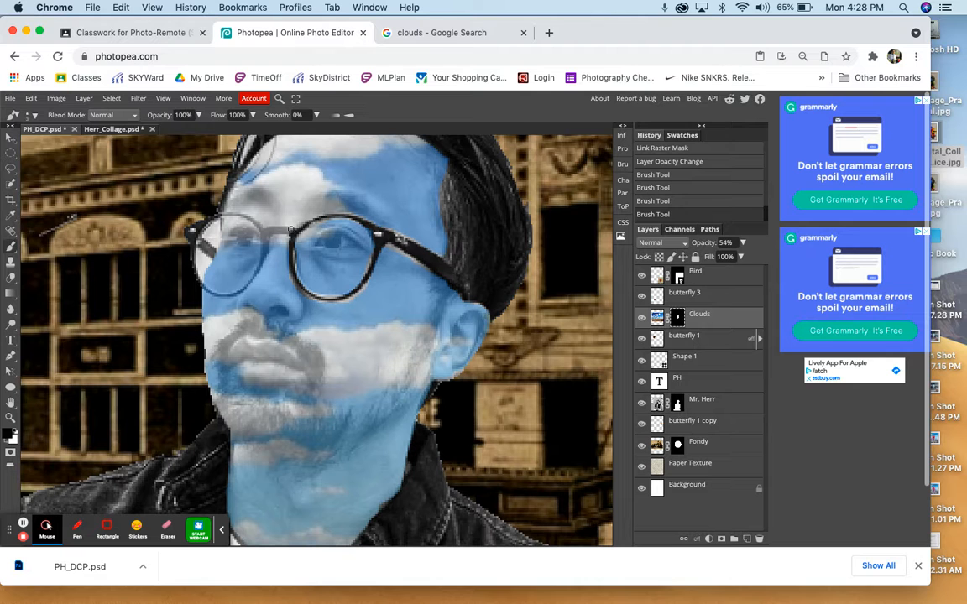
{"action": "mouse_move", "coordinate": [294, 231]}
{"action": "left_mouse_down"}
{"action": "mouse_move", "coordinate": [238, 215]}
{"action": "mouse_move", "coordinate": [247, 223]}
{"action": "mouse_move", "coordinate": [210, 200]}
{"action": "mouse_move", "coordinate": [193, 208]}
{"action": "left_mouse_up"}
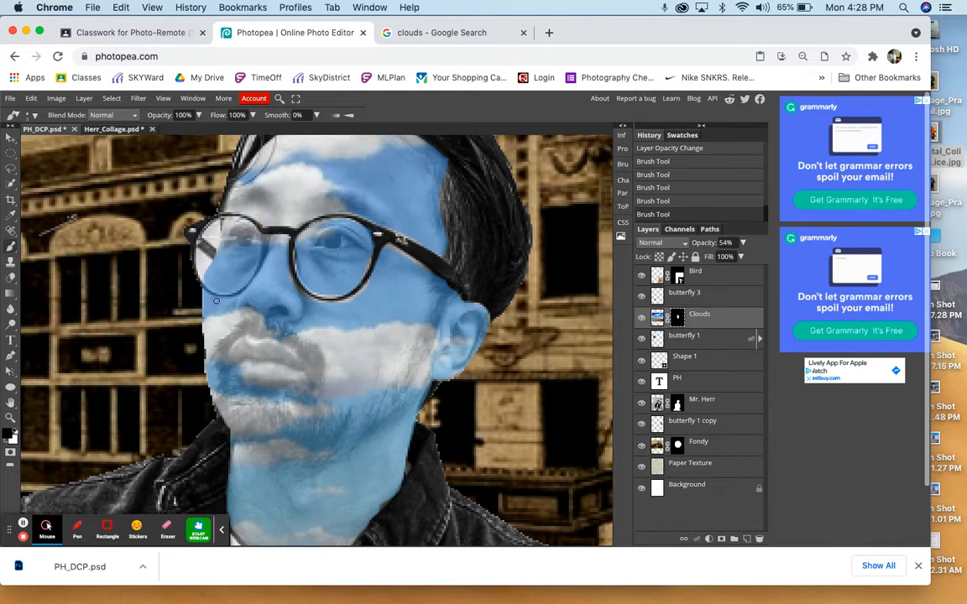
{"action": "mouse_move", "coordinate": [201, 284]}
{"action": "left_mouse_down"}
{"action": "mouse_move", "coordinate": [186, 261]}
{"action": "mouse_move", "coordinate": [252, 281]}
{"action": "mouse_move", "coordinate": [244, 252]}
{"action": "mouse_move", "coordinate": [267, 244]}
{"action": "mouse_move", "coordinate": [225, 192]}
{"action": "left_mouse_up"}
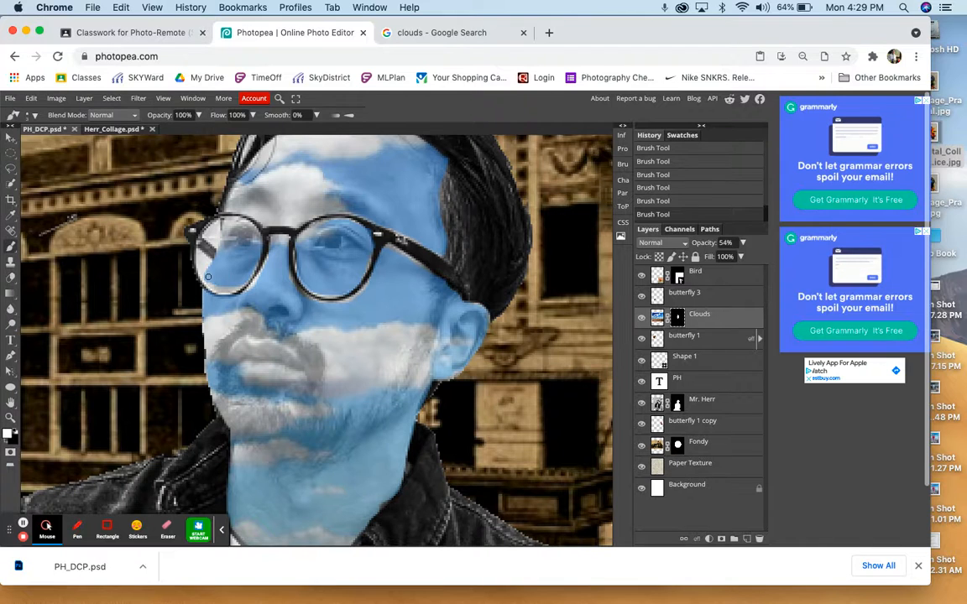
- Paint white on the Clouds mask to clean up the edges inside the lenses and below the arm of the glasses
{"action": "mouse_move", "coordinate": [209, 278]}
{"action": "left_mouse_down"}
{"action": "mouse_move", "coordinate": [190, 256]}
{"action": "mouse_move", "coordinate": [222, 289]}
{"action": "mouse_move", "coordinate": [210, 262]}
{"action": "mouse_move", "coordinate": [222, 250]}
{"action": "mouse_move", "coordinate": [247, 271]}
{"action": "mouse_move", "coordinate": [241, 246]}
{"action": "mouse_move", "coordinate": [234, 253]}
{"action": "mouse_move", "coordinate": [244, 291]}
{"action": "mouse_move", "coordinate": [216, 270]}
{"action": "left_mouse_up"}
{"action": "mouse_move", "coordinate": [333, 262]}
{"action": "left_mouse_down"}
{"action": "mouse_move", "coordinate": [368, 282]}
{"action": "mouse_move", "coordinate": [340, 259]}
{"action": "mouse_move", "coordinate": [307, 276]}
{"action": "mouse_move", "coordinate": [332, 307]}
{"action": "mouse_move", "coordinate": [301, 296]}
{"action": "mouse_move", "coordinate": [284, 272]}
{"action": "left_mouse_up"}
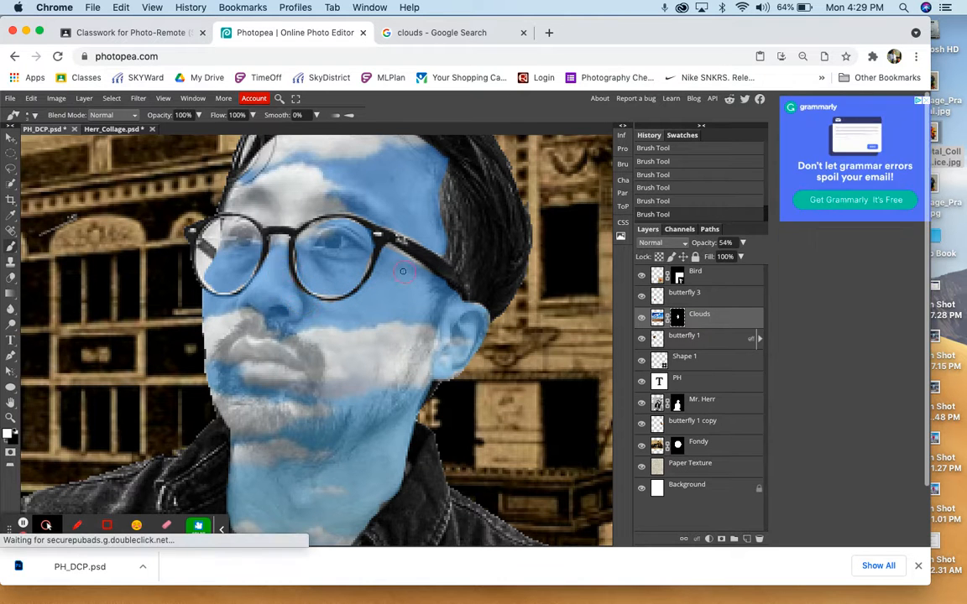
{"action": "left_click_drag", "start_coordinate": [427, 271], "coordinate": [390, 246]}
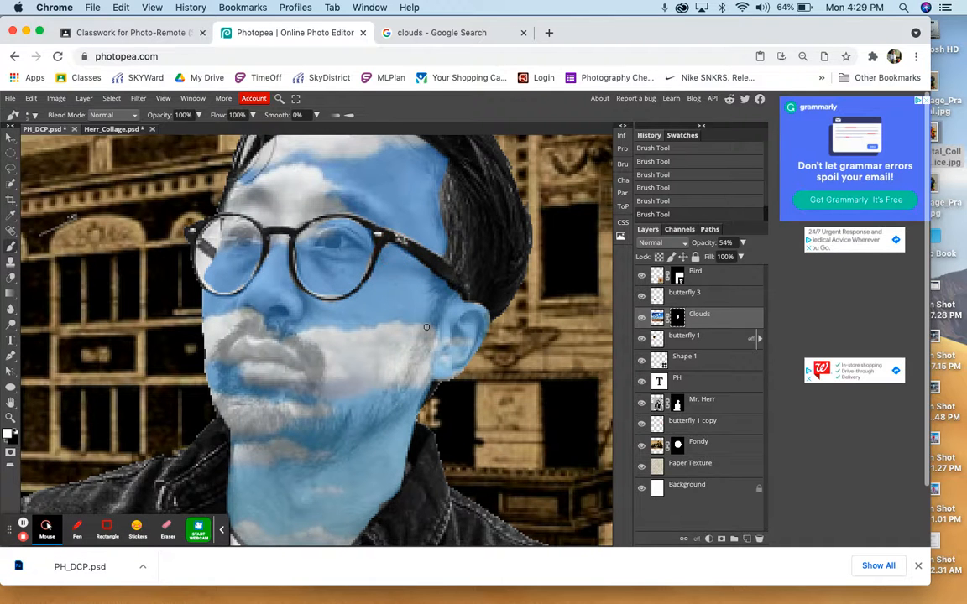
- Set the Clouds layer's opacity back to 100%
{"action": "key", "text": "super+minus"}
{"action": "key", "text": "super+minus"}
{"action": "key", "text": "super+minus"}
{"action": "key", "text": "super+minus"}
{"action": "key", "text": "super+minus"}
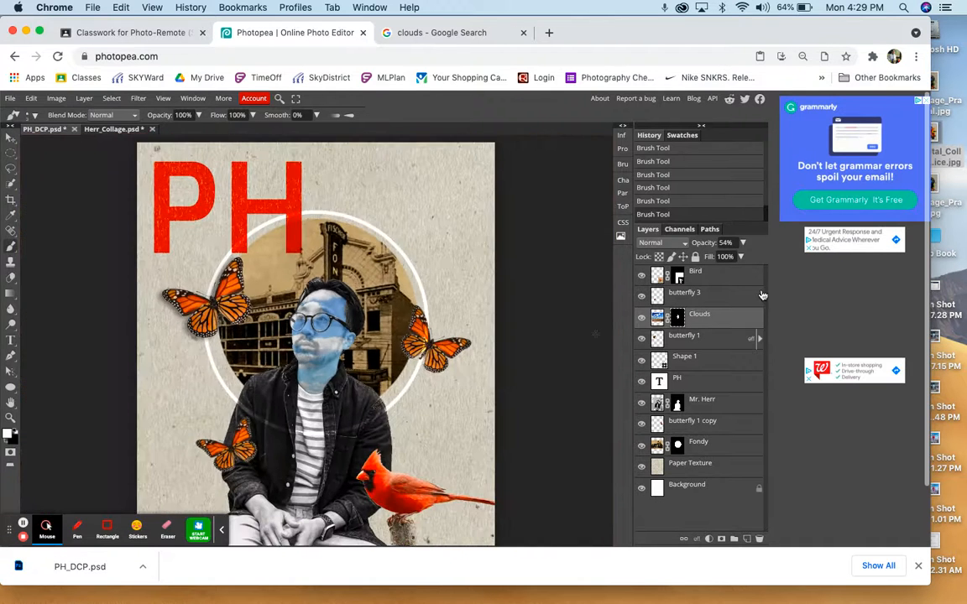
{"action": "left_click", "coordinate": [740, 257]}
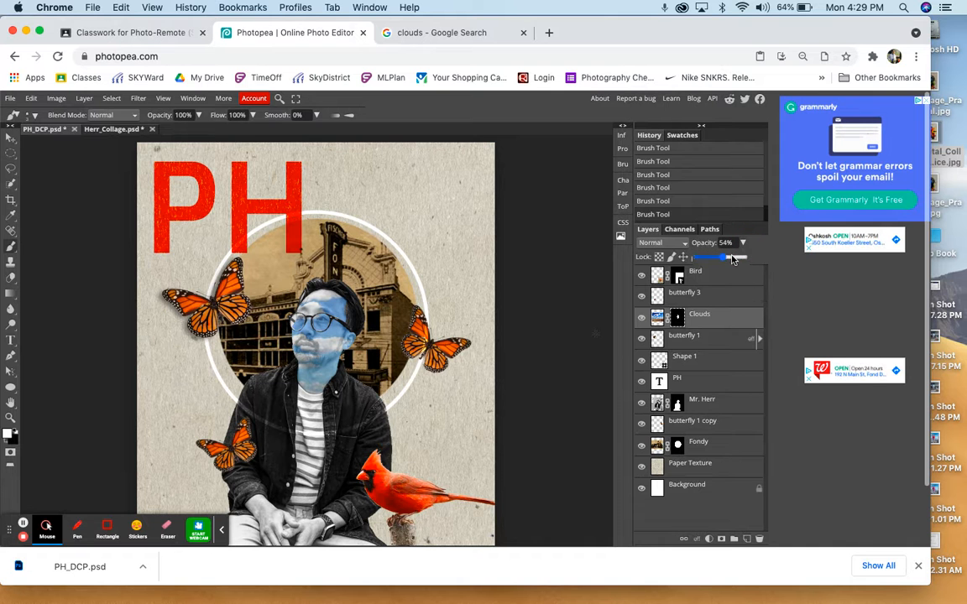
{"action": "left_click_drag", "start_coordinate": [732, 259], "coordinate": [751, 257]}
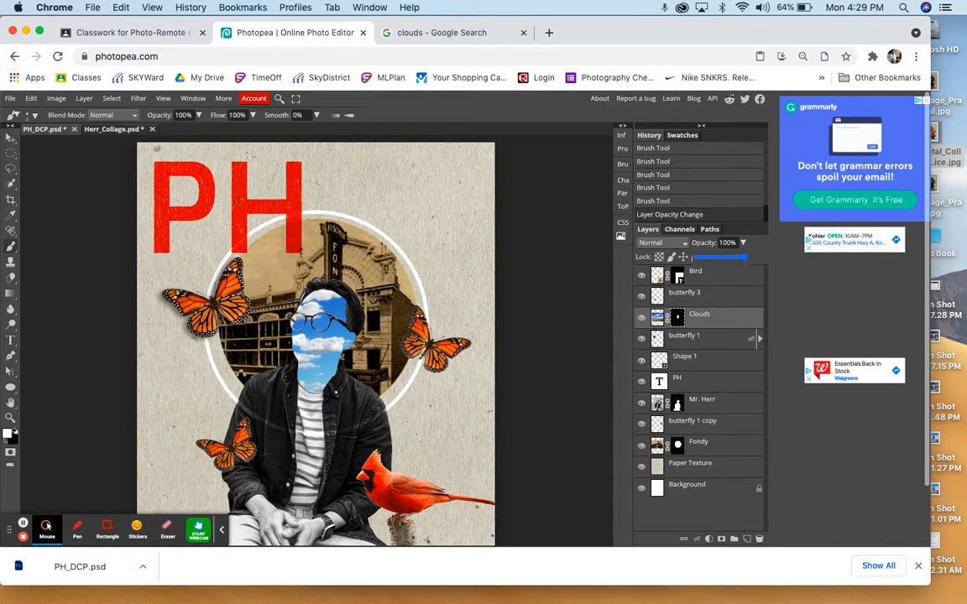
- Turn off the Move tool's transform controls and view the whole collage
{"action": "key", "text": "v"}
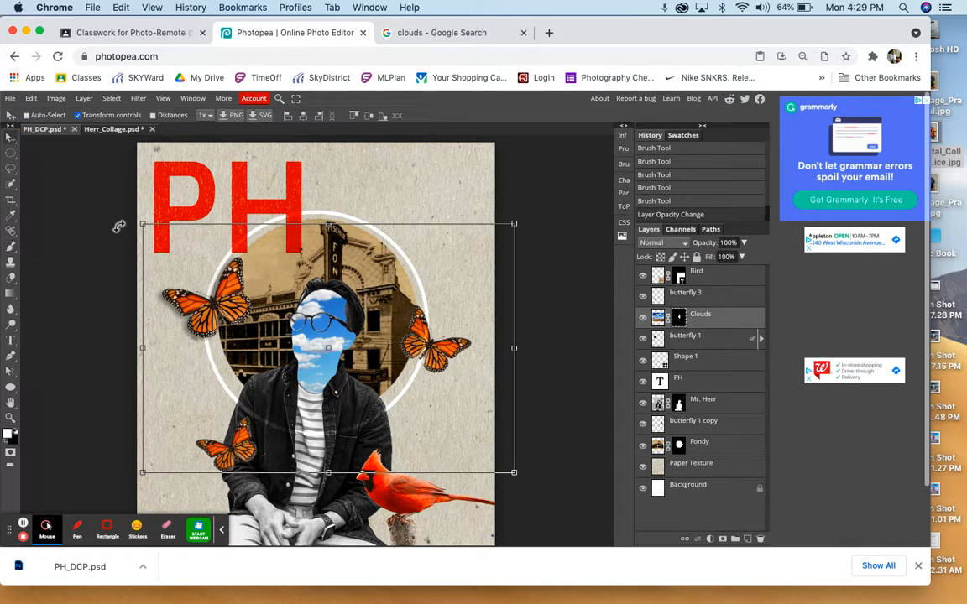
{"action": "key", "text": "super+minus"}
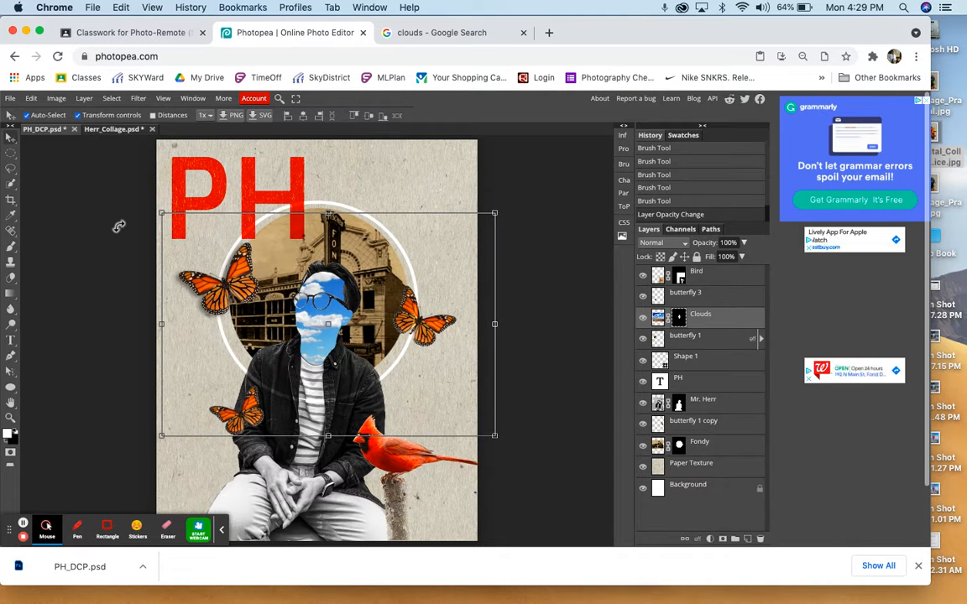
{"action": "left_click", "coordinate": [78, 115]}
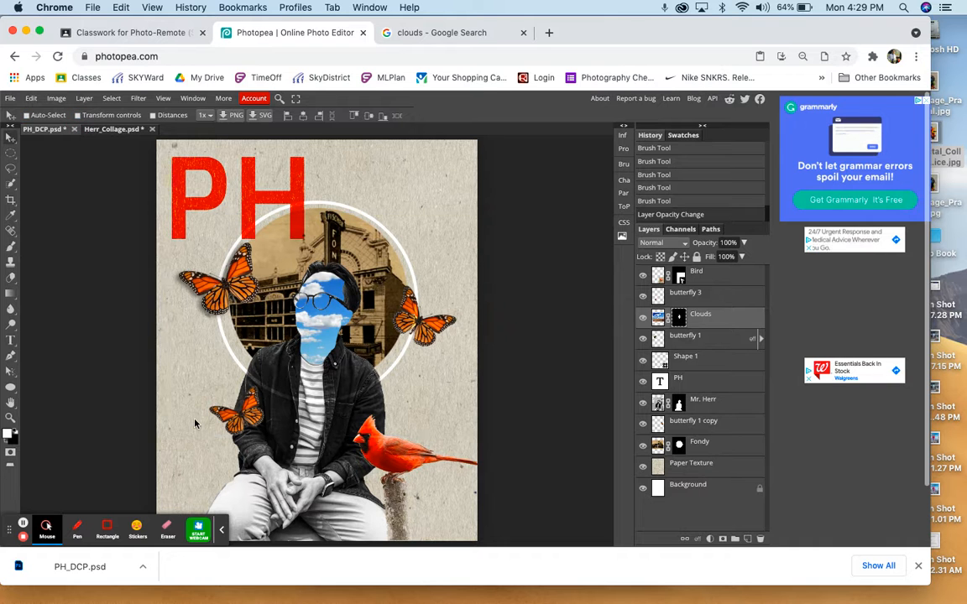
- Move the white ring on the Shape 1 layer slightly up and to the right around the building photo
{"action": "scroll", "coordinate": [175, 376], "scroll_direction": "down", "scroll_amount": 2}
{"action": "scroll", "coordinate": [195, 423], "scroll_direction": "up", "scroll_amount": 2}
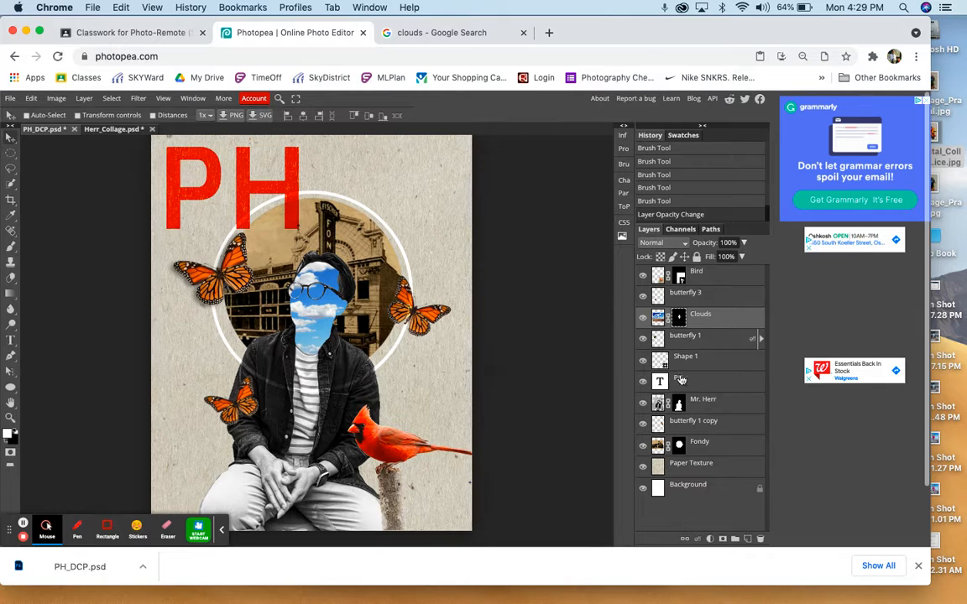
{"action": "scroll", "coordinate": [684, 292], "scroll_direction": "down", "scroll_amount": 1}
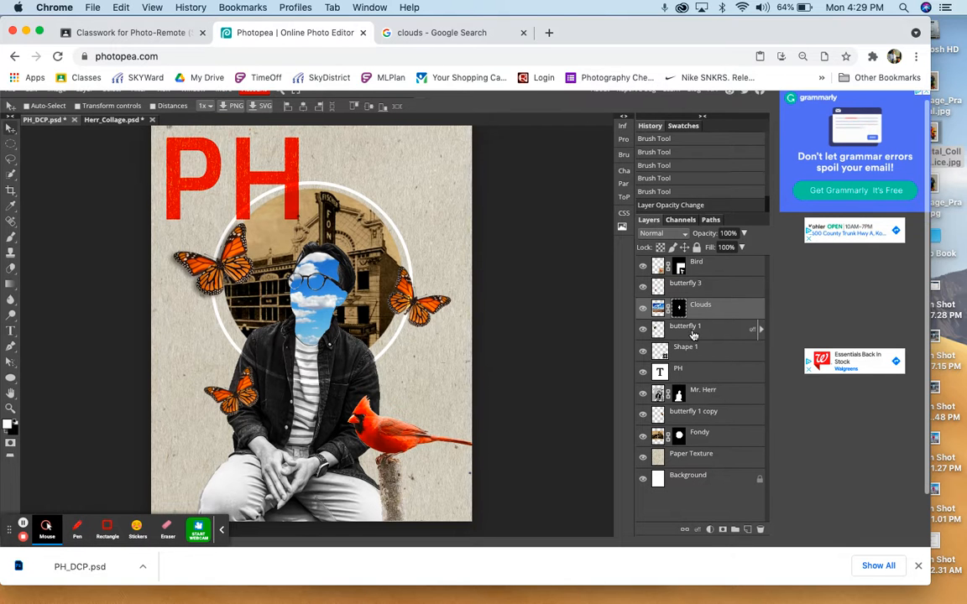
{"action": "left_click", "coordinate": [690, 355]}
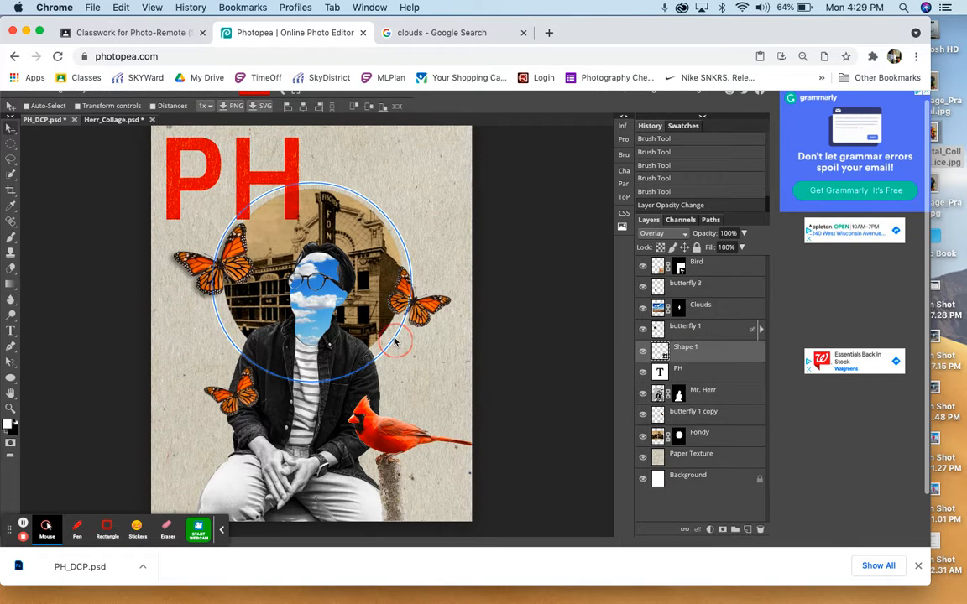
{"action": "left_click_drag", "start_coordinate": [396, 336], "coordinate": [401, 339]}
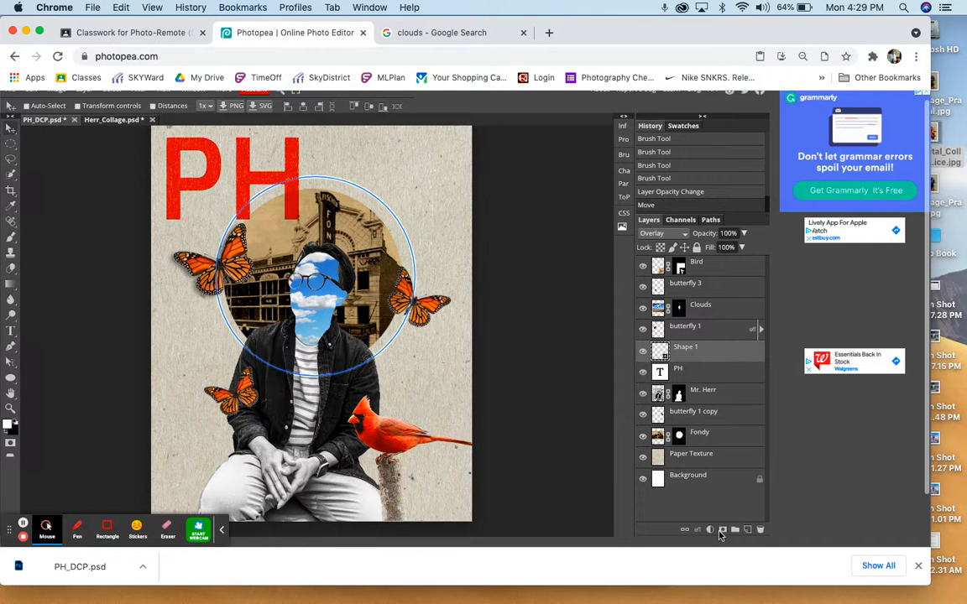
- Add a raster mask to Shape 1 and paint out the ring where it crosses the body of the butterfly at its right edge, using a larger black brush
{"action": "left_click", "coordinate": [722, 530]}
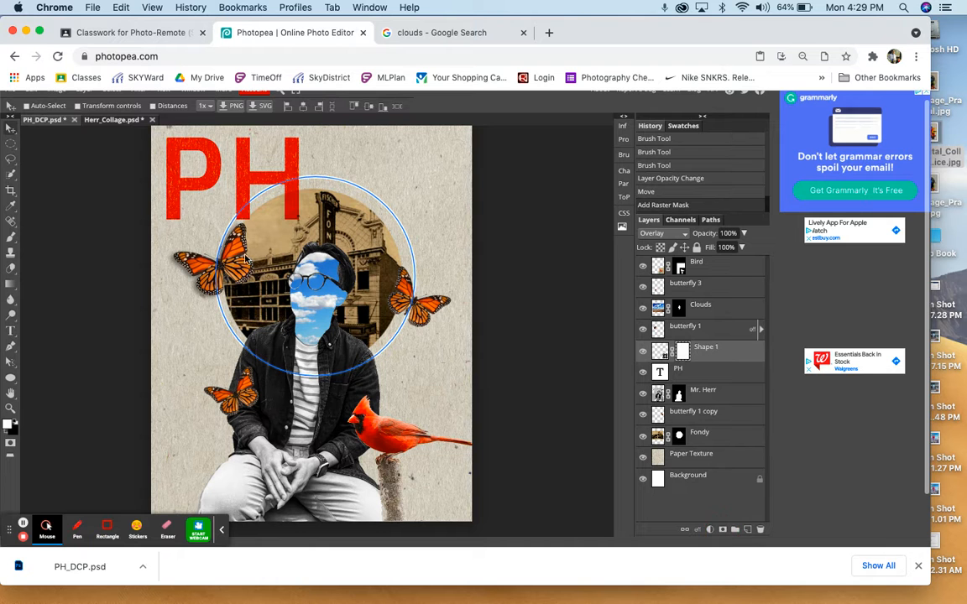
{"action": "left_click", "coordinate": [11, 239]}
{"action": "scroll", "coordinate": [360, 375], "scroll_direction": "up", "scroll_amount": 5}
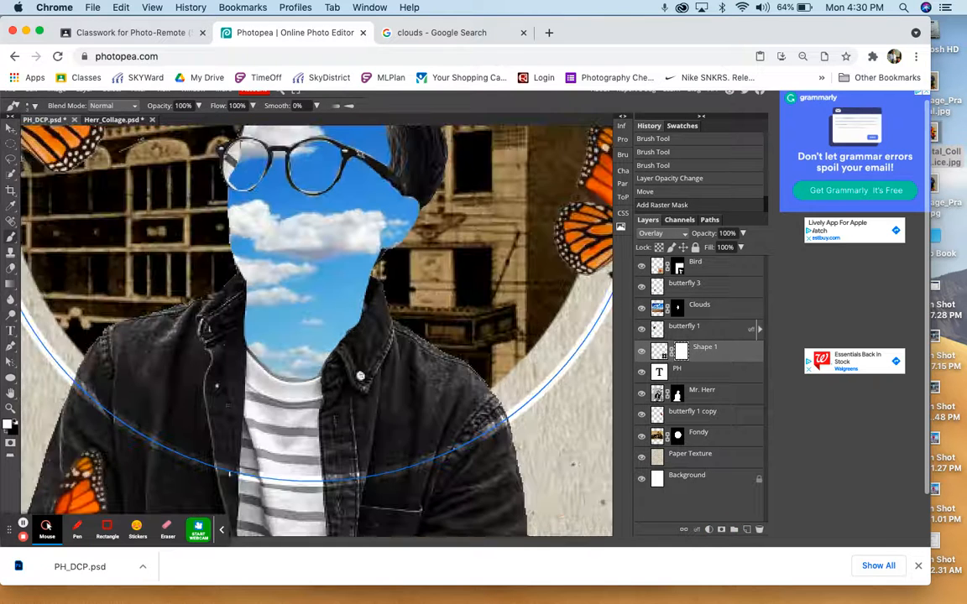
{"action": "left_click_drag", "start_coordinate": [360, 375], "coordinate": [126, 441]}
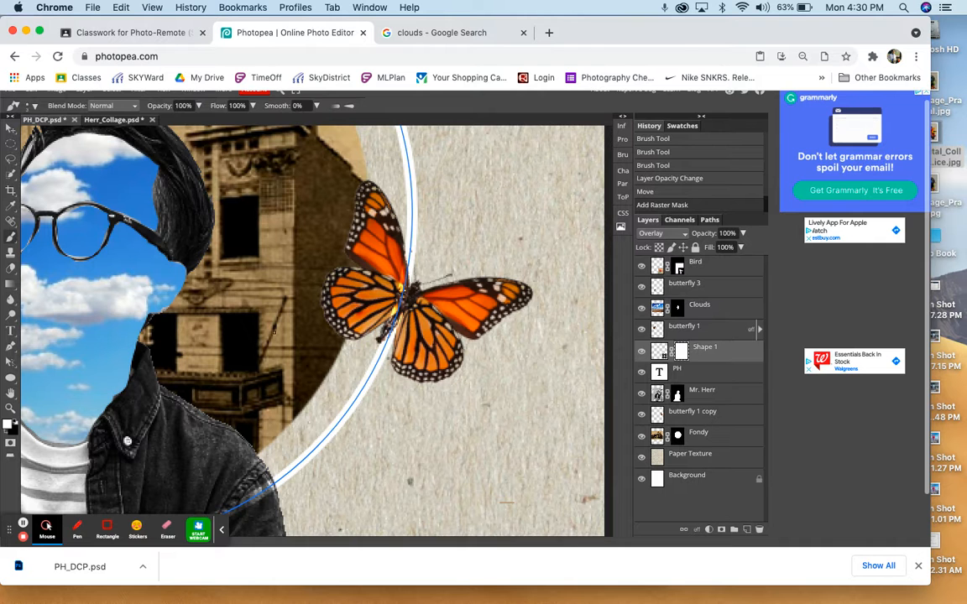
{"action": "right_click", "coordinate": [429, 313]}
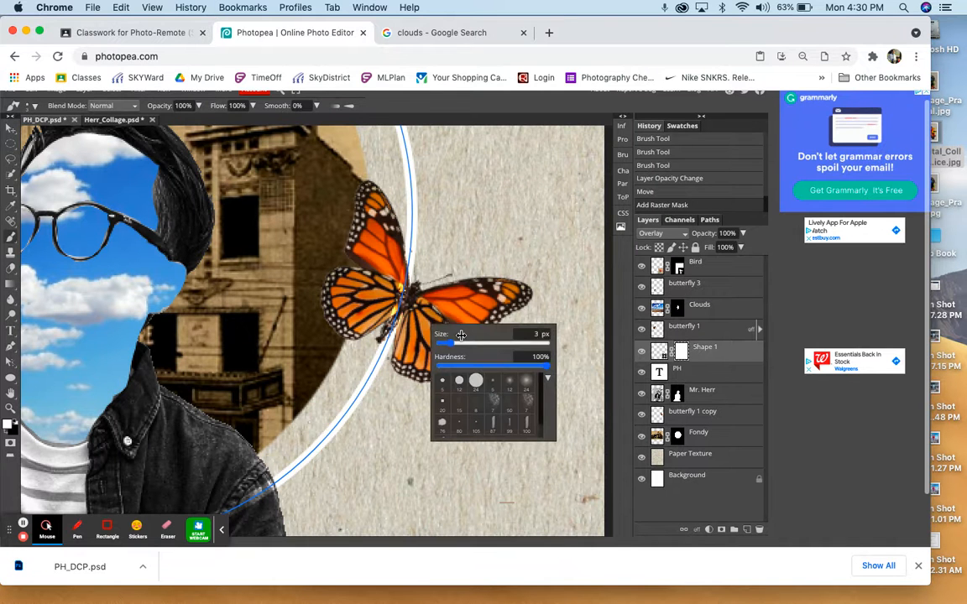
{"action": "left_click_drag", "start_coordinate": [461, 335], "coordinate": [472, 336]}
{"action": "left_click", "coordinate": [5, 434]}
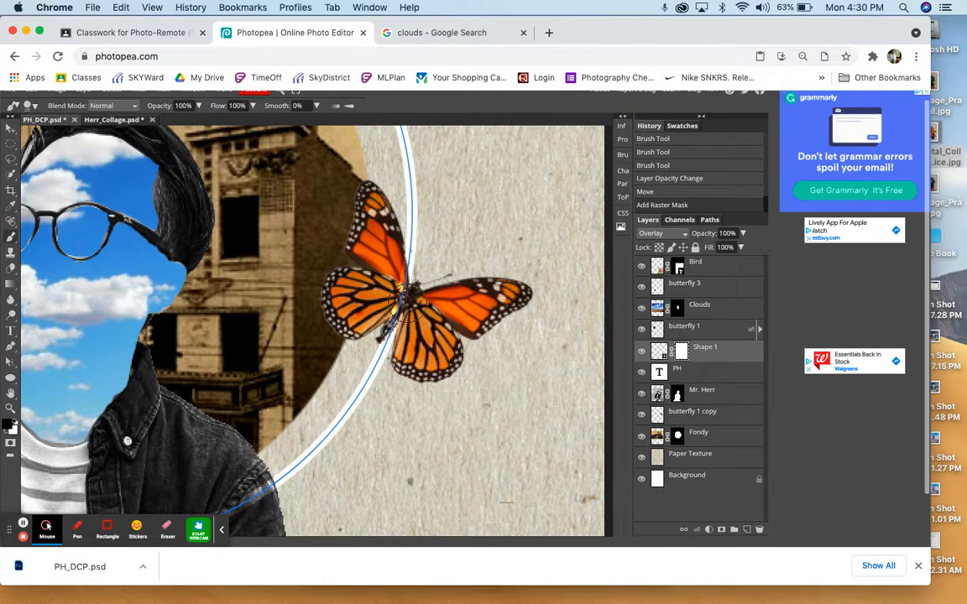
{"action": "mouse_move", "coordinate": [409, 304]}
{"action": "left_mouse_down"}
{"action": "mouse_move", "coordinate": [392, 277]}
{"action": "mouse_move", "coordinate": [379, 292]}
{"action": "mouse_move", "coordinate": [388, 318]}
{"action": "mouse_move", "coordinate": [387, 275]}
{"action": "left_mouse_up"}
{"action": "left_click", "coordinate": [385, 320]}
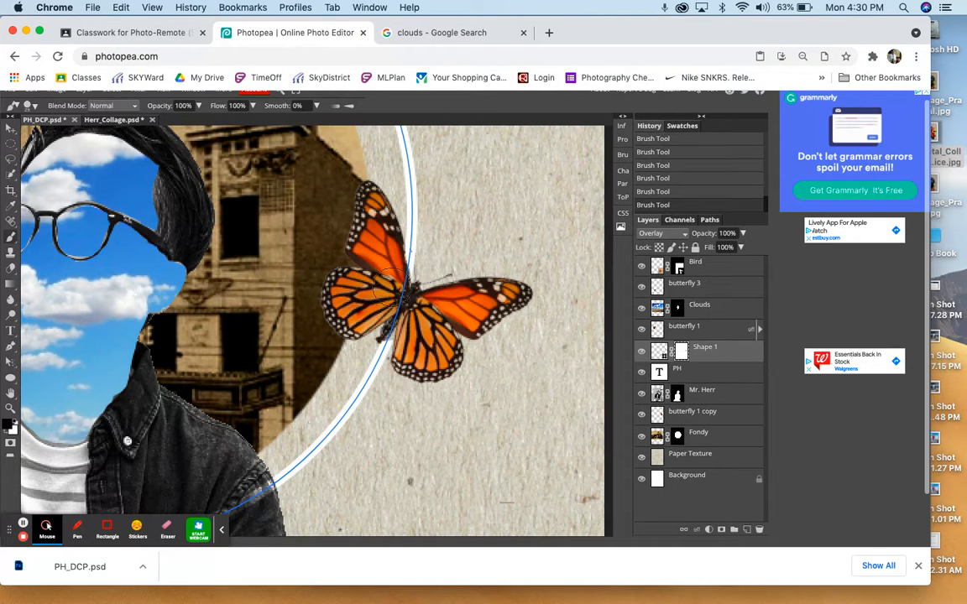
{"action": "left_click", "coordinate": [697, 329]}
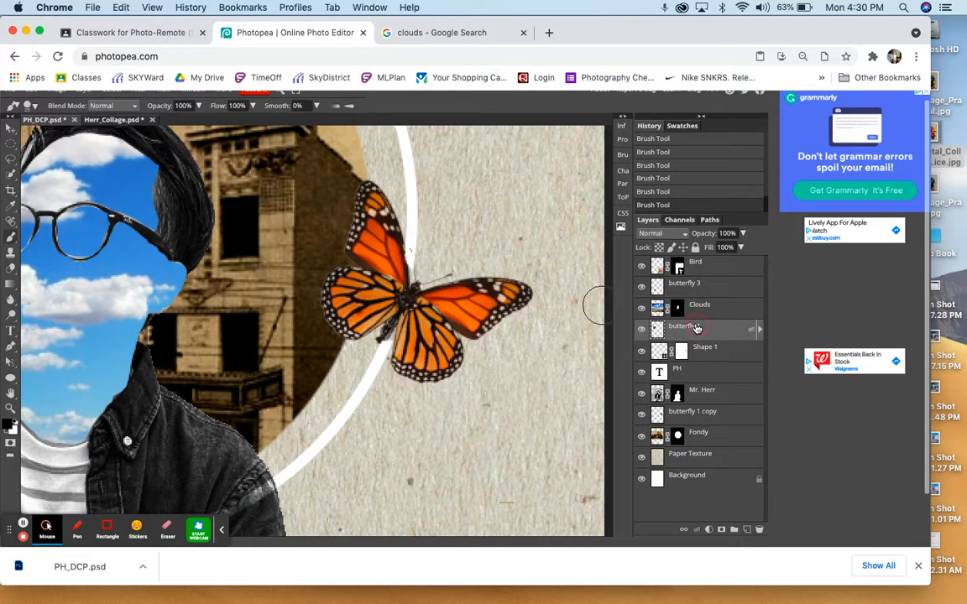
{"action": "key", "text": "ctrl+0"}
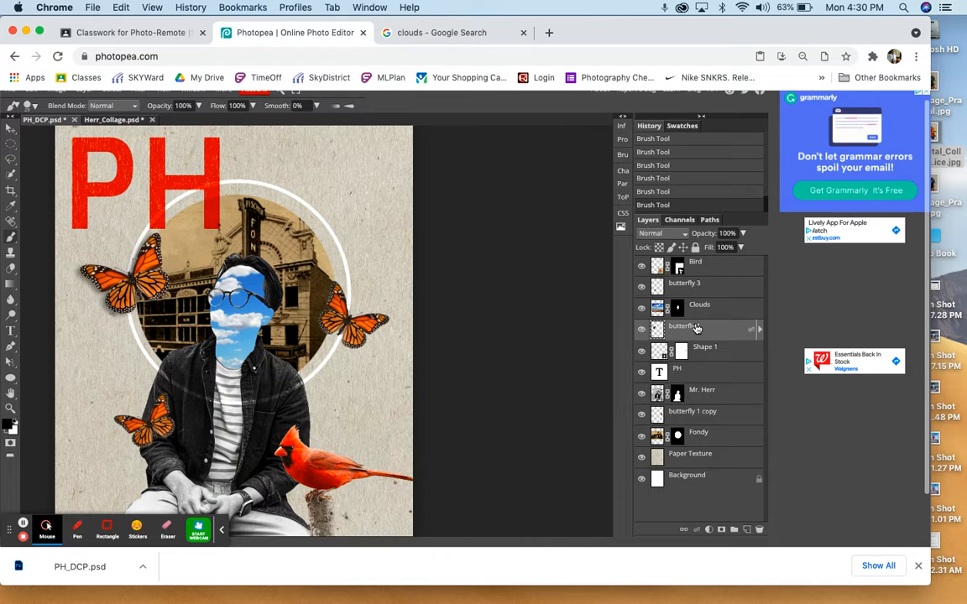
- Examine where the white ring passes the butterfly and the letter H, and check the whole collage
{"action": "scroll", "coordinate": [353, 323], "scroll_direction": "up", "scroll_amount": 6}
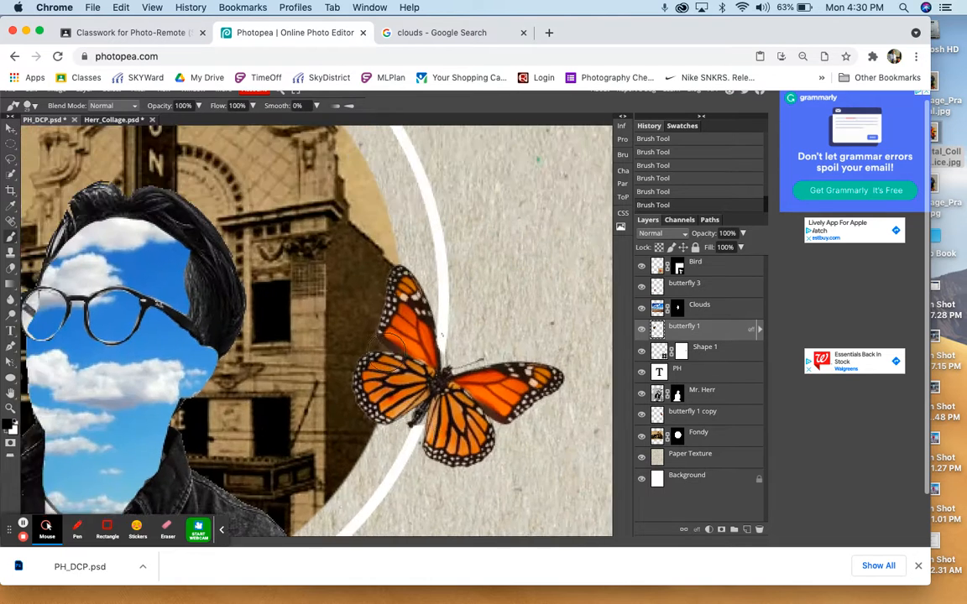
{"action": "scroll", "coordinate": [386, 344], "scroll_direction": "up", "scroll_amount": 10}
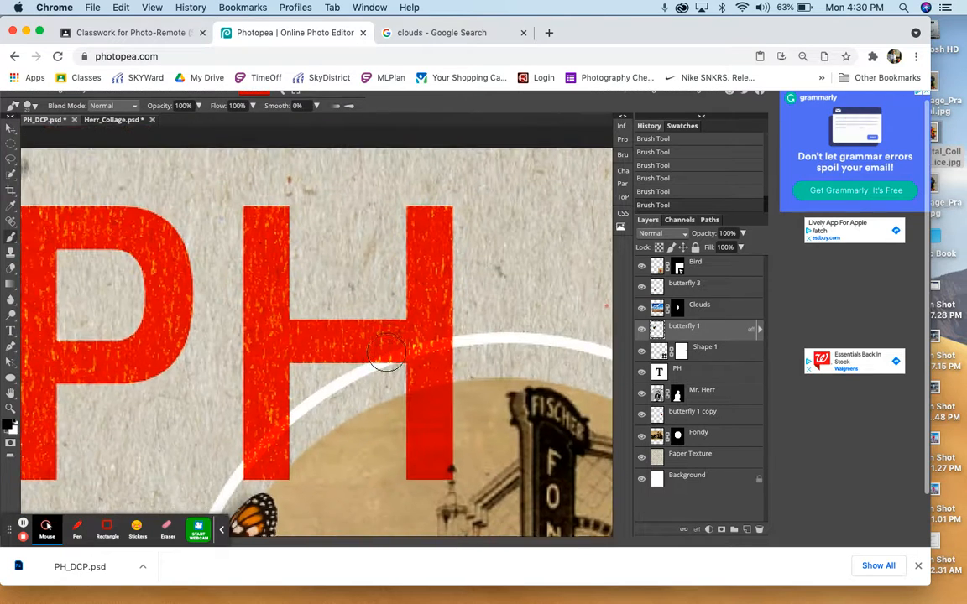
{"action": "scroll", "coordinate": [387, 353], "scroll_direction": "down", "scroll_amount": 1}
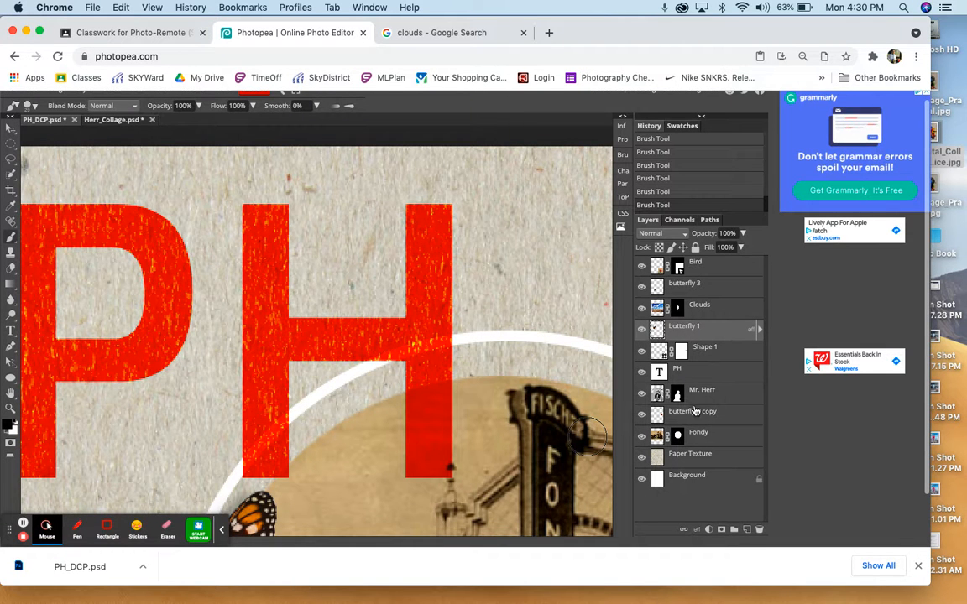
{"action": "left_click", "coordinate": [682, 347]}
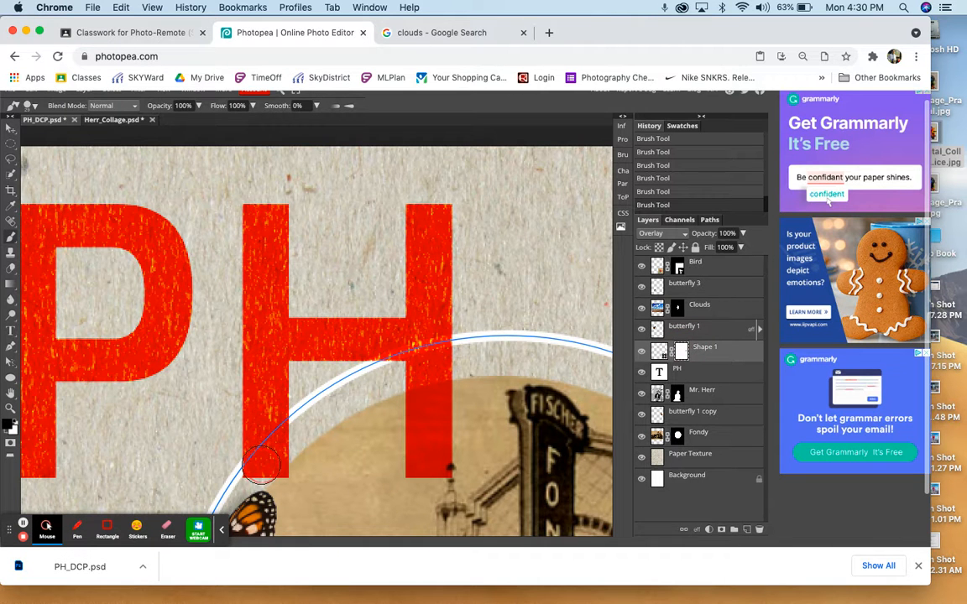
{"action": "left_click", "coordinate": [689, 329]}
{"action": "key", "text": "super+minus"}
{"action": "key", "text": "super+minus"}
{"action": "key", "text": "super+minus"}
{"action": "key", "text": "super+minus"}
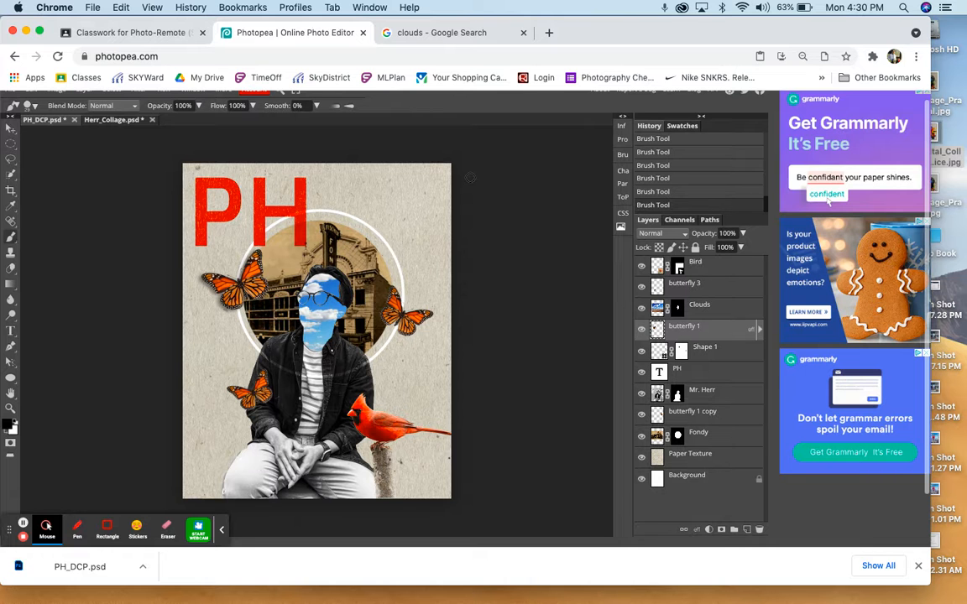
- Export the finished collage as an 800 × 1000 px JPG at 70% quality
{"action": "scroll", "coordinate": [87, 200], "scroll_direction": "up", "scroll_amount": 2}
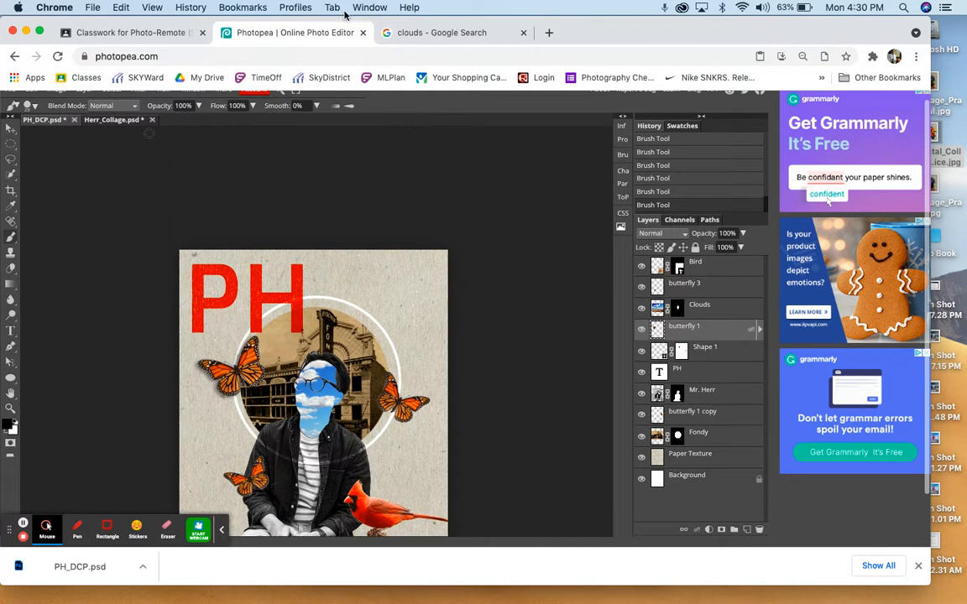
{"action": "scroll", "coordinate": [464, 118], "scroll_direction": "up", "scroll_amount": 1}
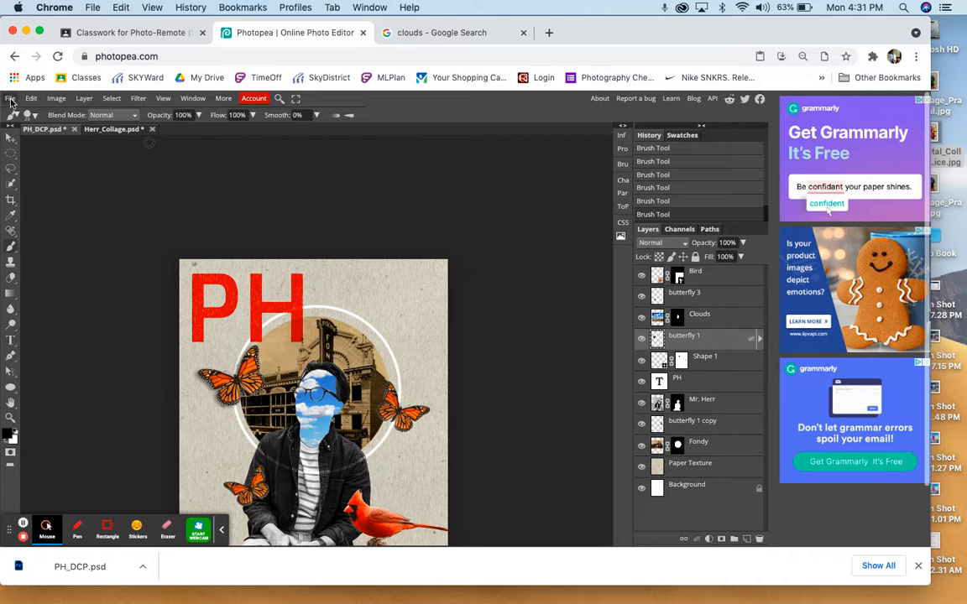
{"action": "left_click", "coordinate": [11, 99]}
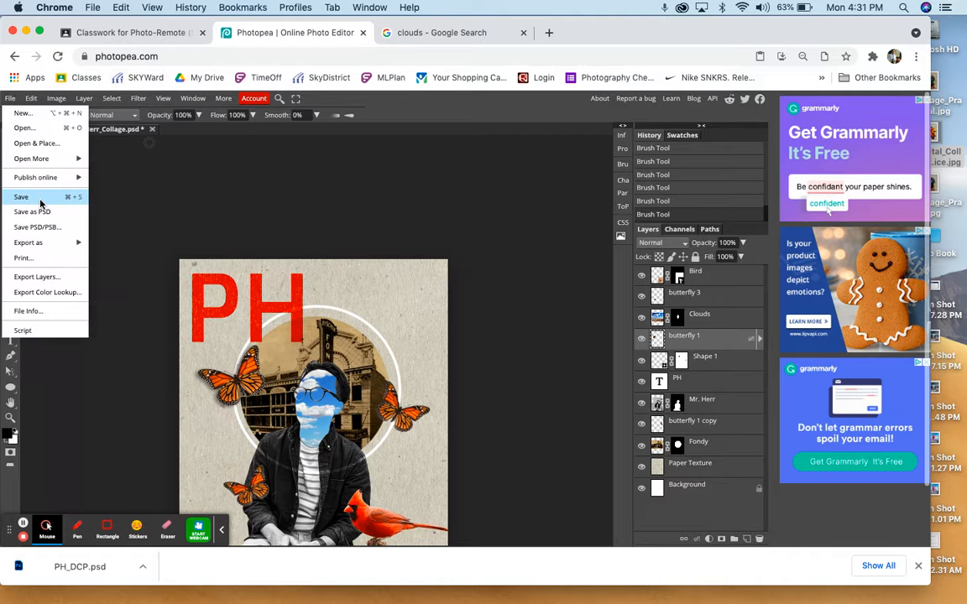
{"action": "mouse_move", "coordinate": [41, 243]}
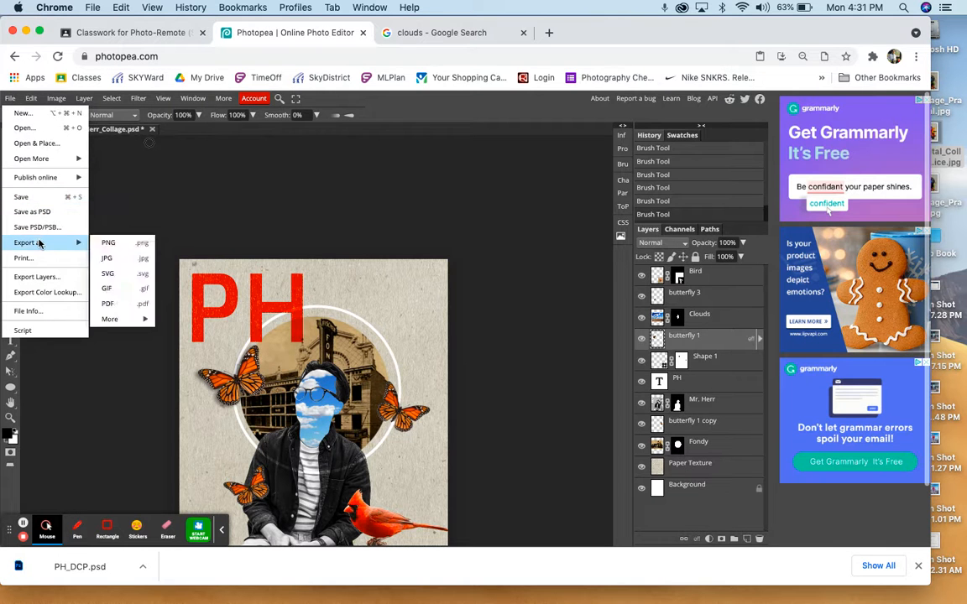
{"action": "left_click", "coordinate": [118, 258]}
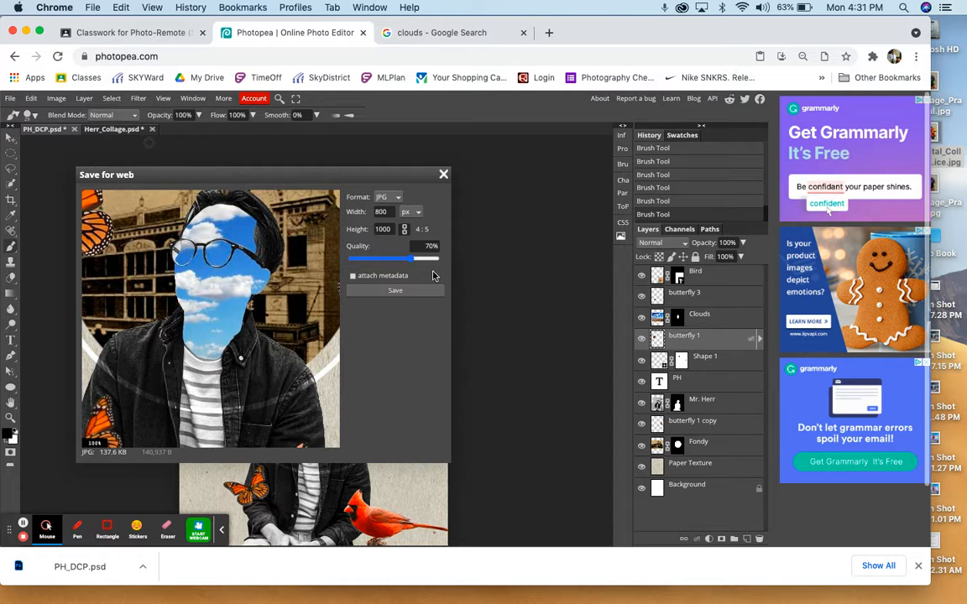
{"action": "left_click", "coordinate": [401, 291]}
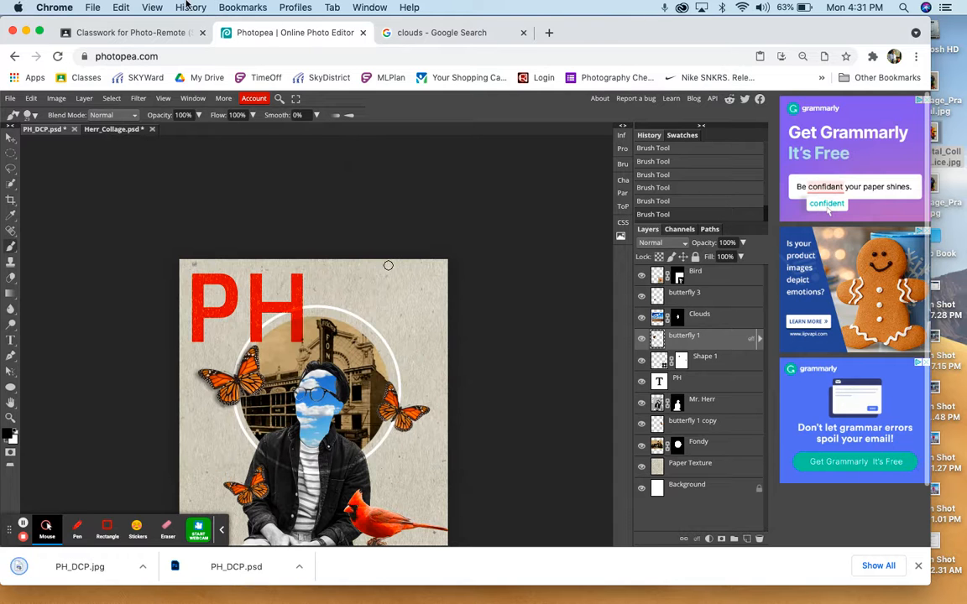
- Switch to the Google Classroom assignment and review the instructions for uploading the finished practice collage
{"action": "left_click", "coordinate": [150, 33]}
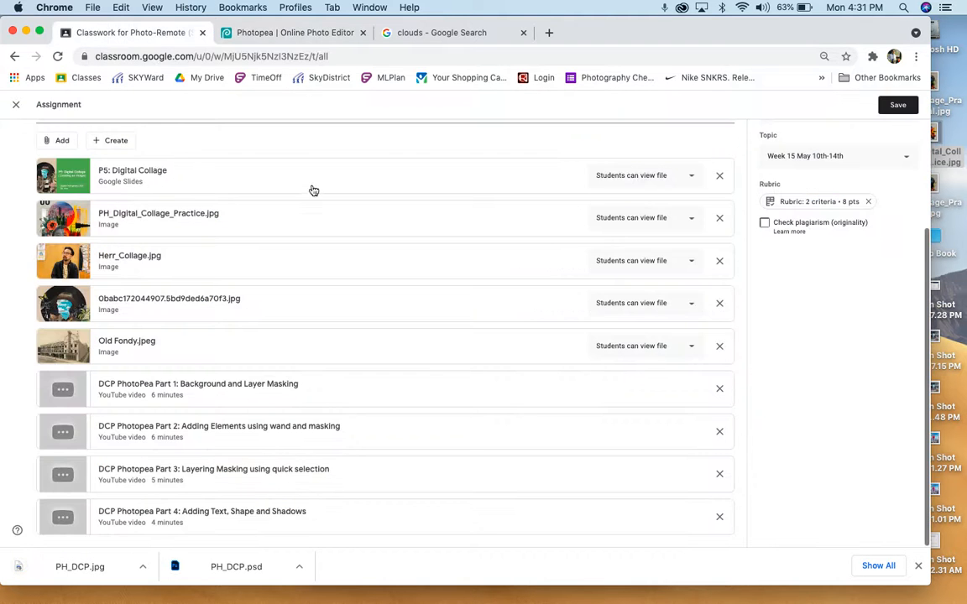
{"action": "scroll", "coordinate": [248, 314], "scroll_direction": "up", "scroll_amount": 4}
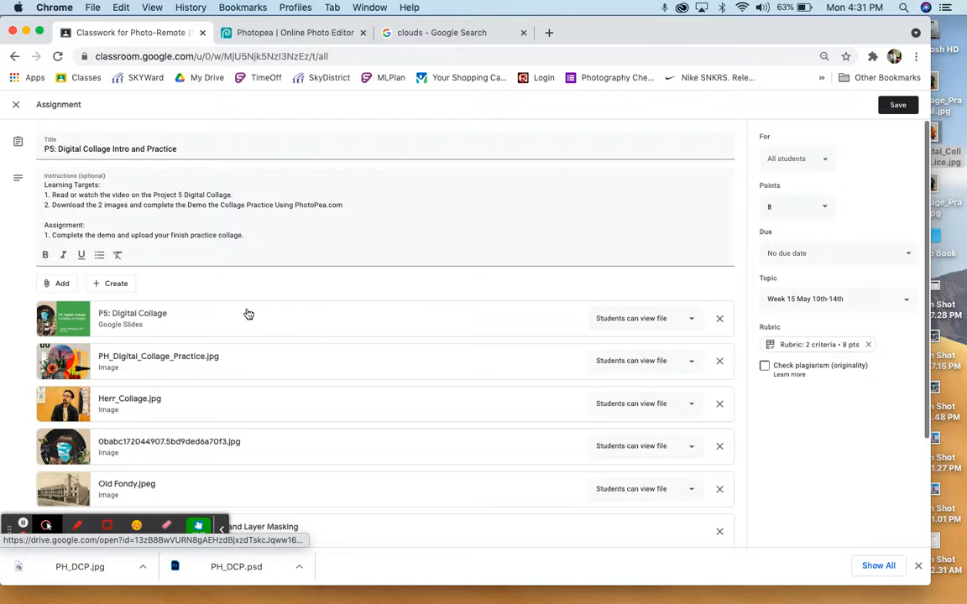
{"action": "mouse_move", "coordinate": [755, 592]}
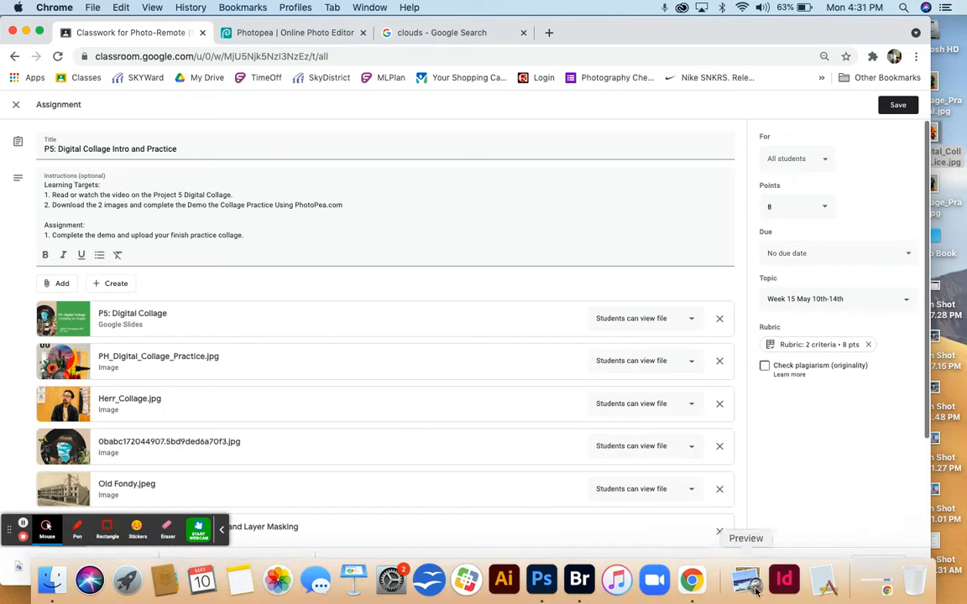